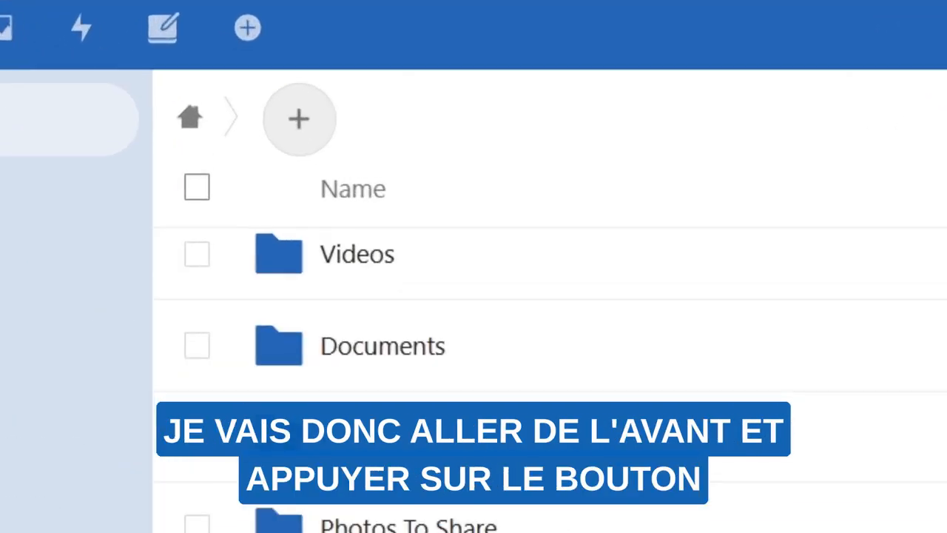
# Create a new folder named Win11Laptop in the top level of the cloud files.
pyautogui.click(299, 135)
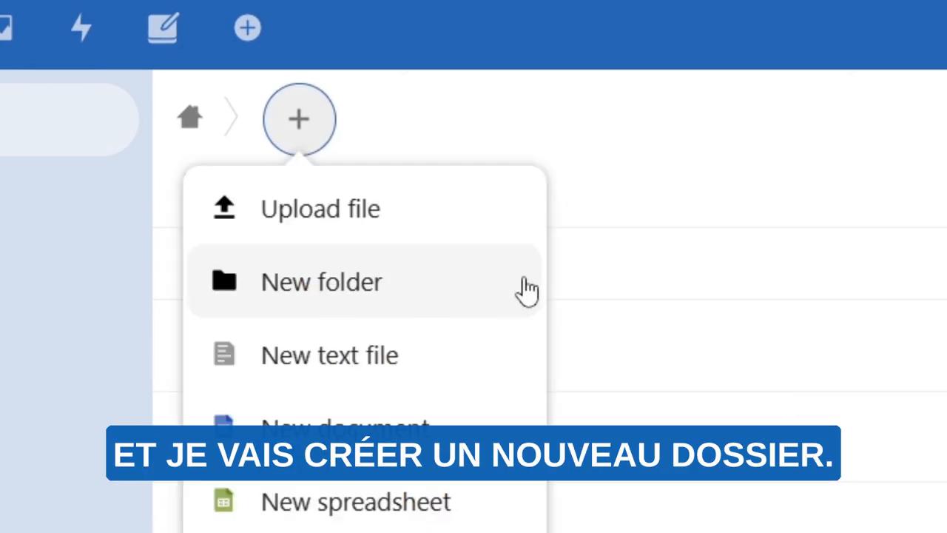
pyautogui.click(378, 287)
pyautogui.write('W')
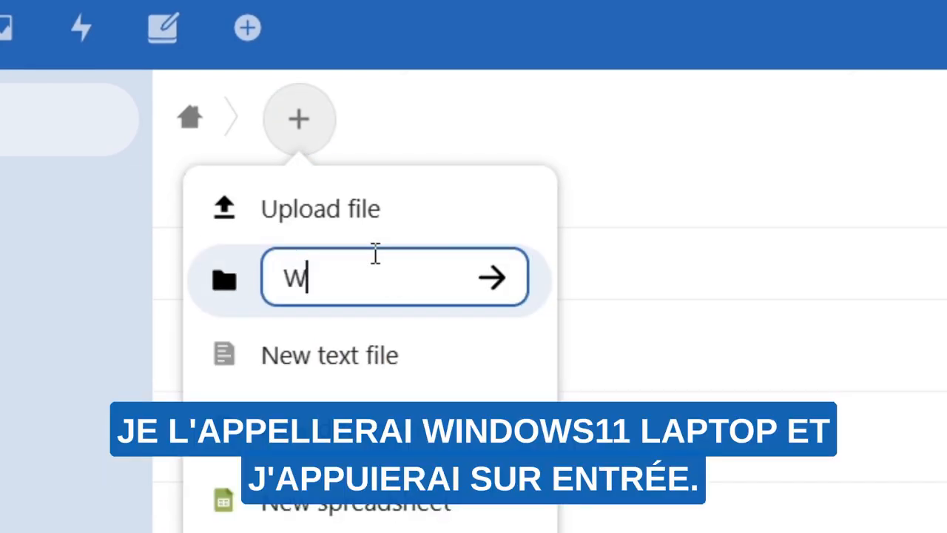
pyautogui.write('in11Lapt')
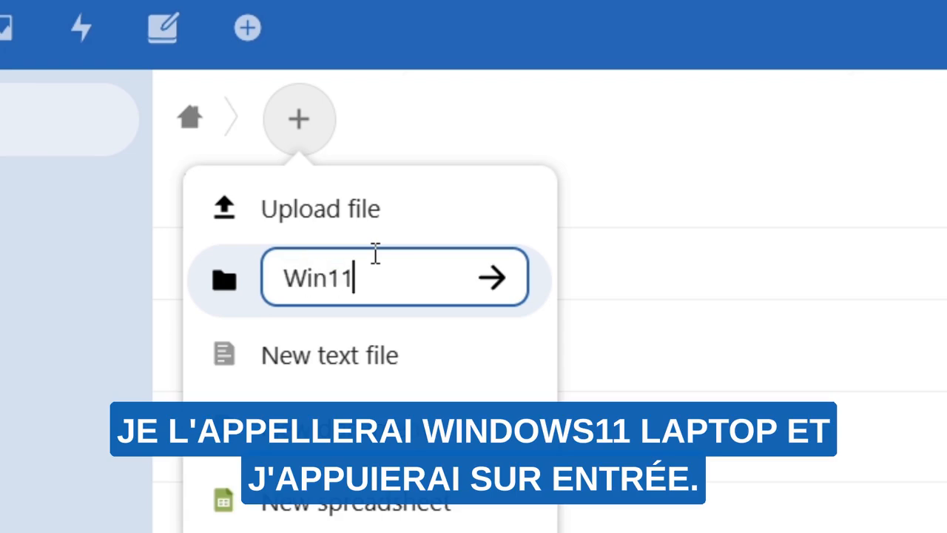
pyautogui.write('op')
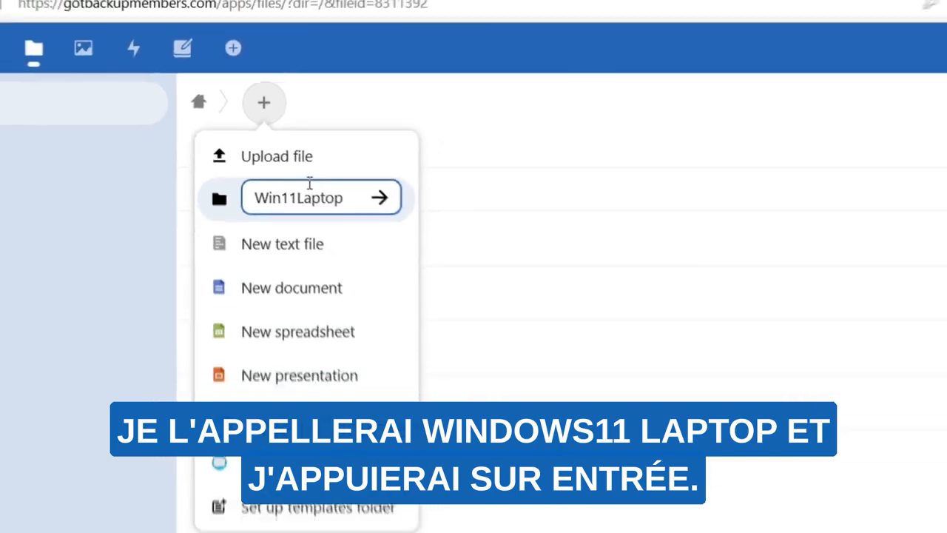
pyautogui.press('Return')
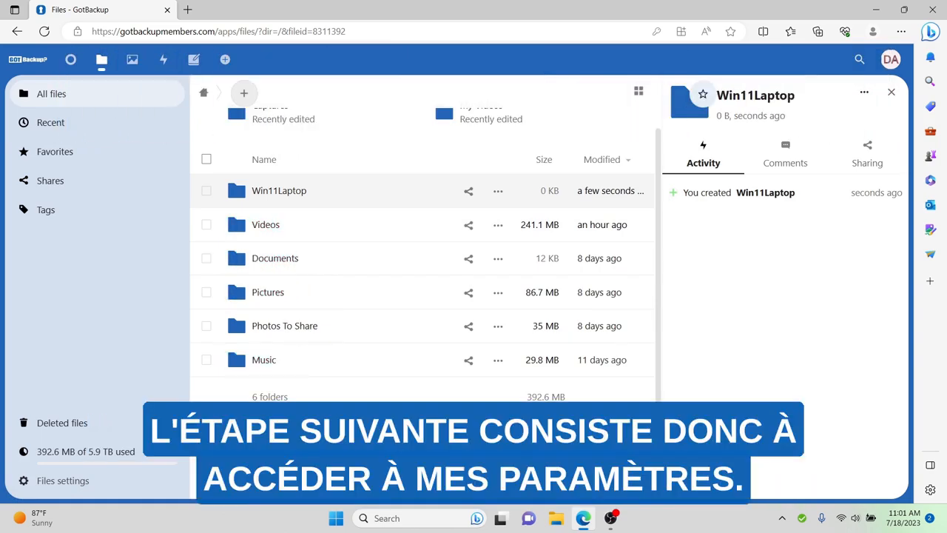
# Switch to the GotBackup desktop client, open its settings and remove the Documents folder's sync connection.
pyautogui.click(801, 518)
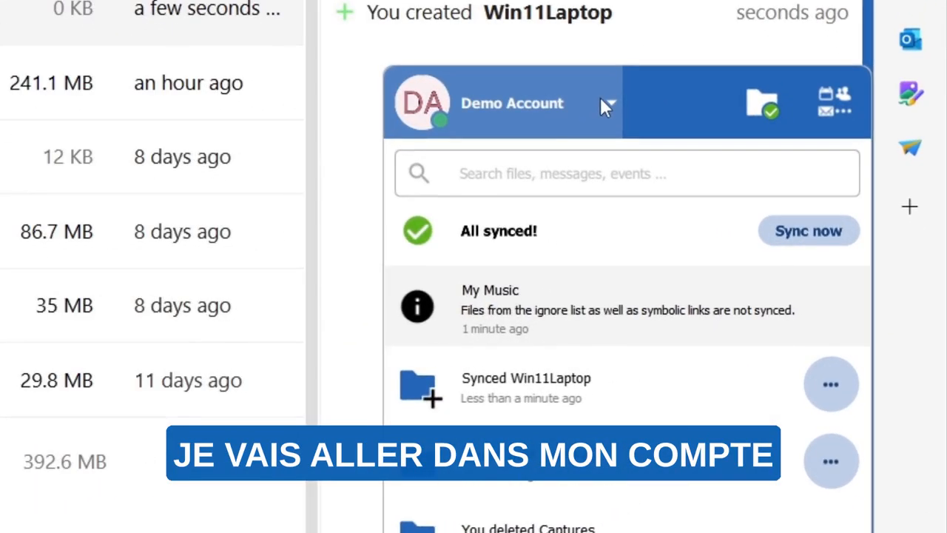
pyautogui.click(732, 190)
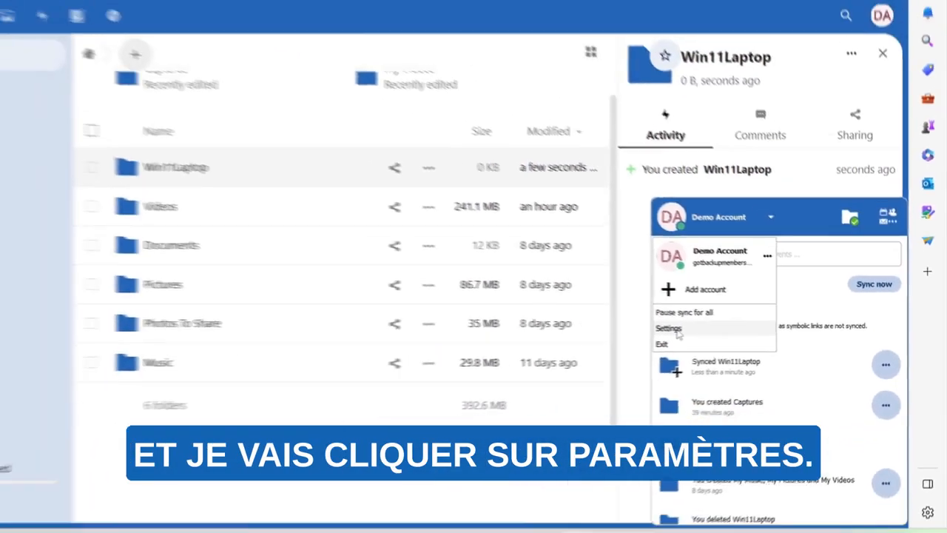
pyautogui.click(418, 315)
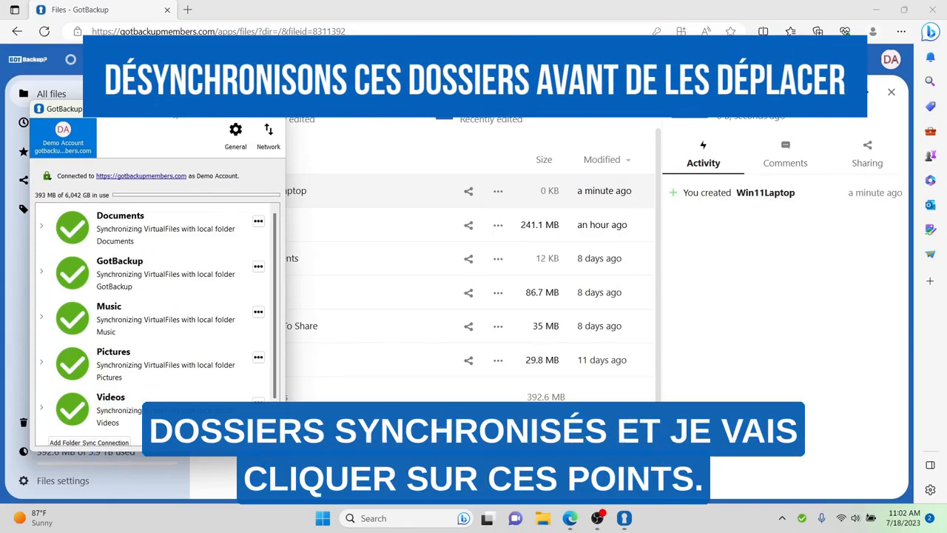
pyautogui.click(258, 222)
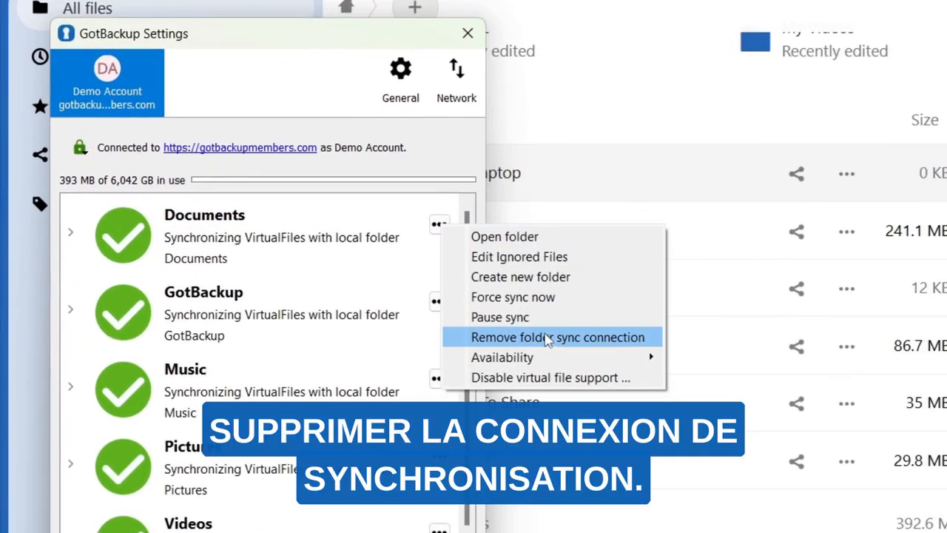
pyautogui.click(553, 339)
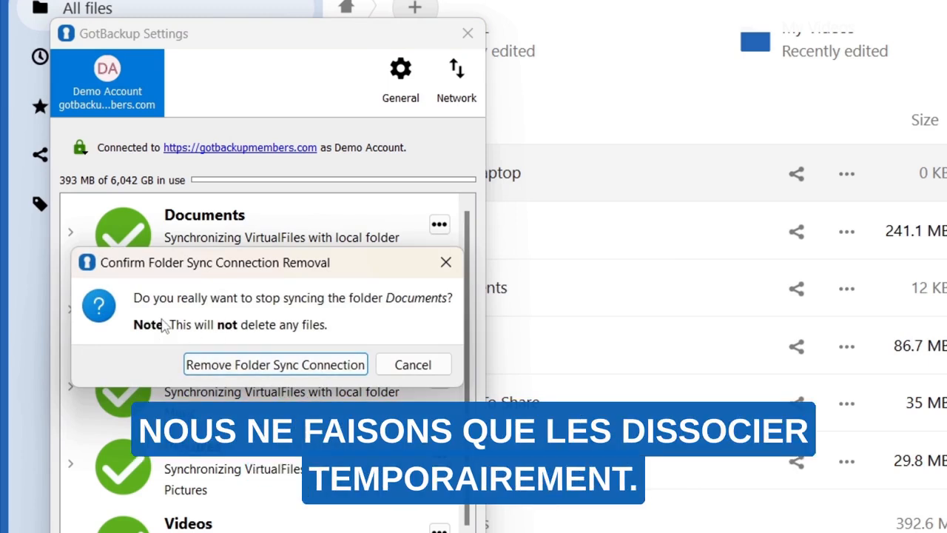
pyautogui.click(265, 369)
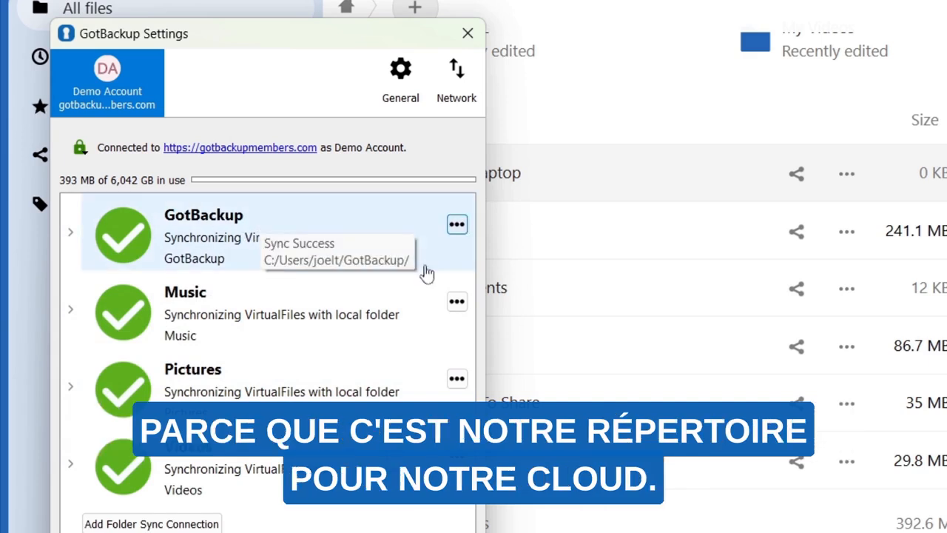
# Remove the sync connections of the Music, Pictures and Videos folders, keeping the GotBackup connection.
pyautogui.click(456, 303)
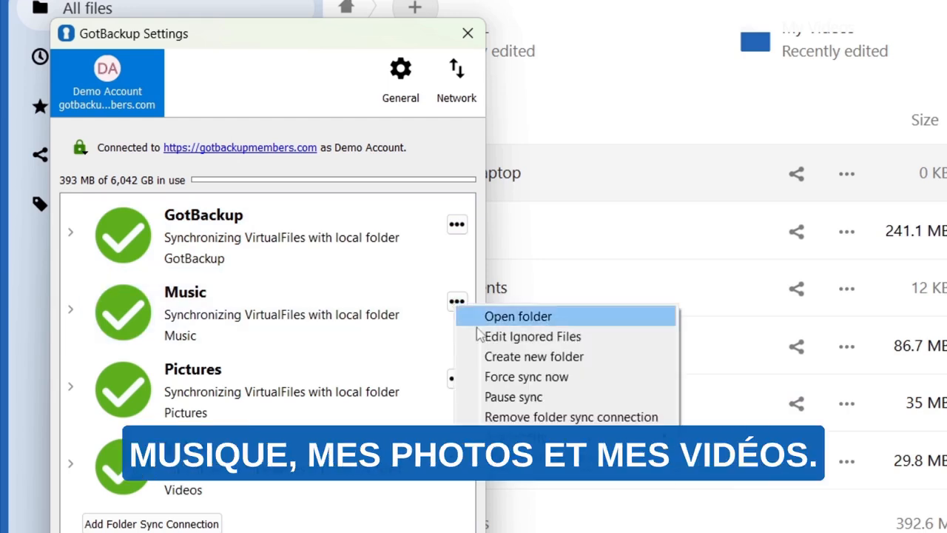
pyautogui.click(505, 417)
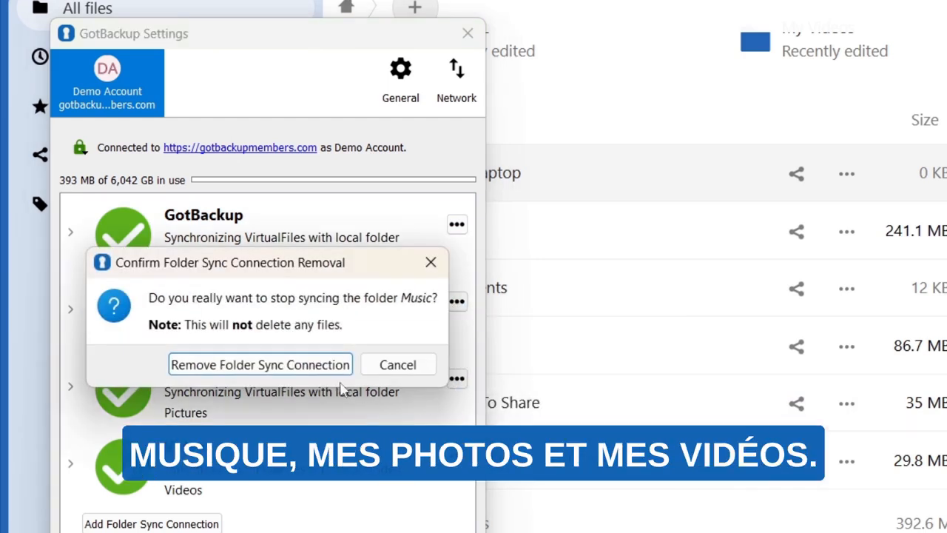
pyautogui.click(282, 364)
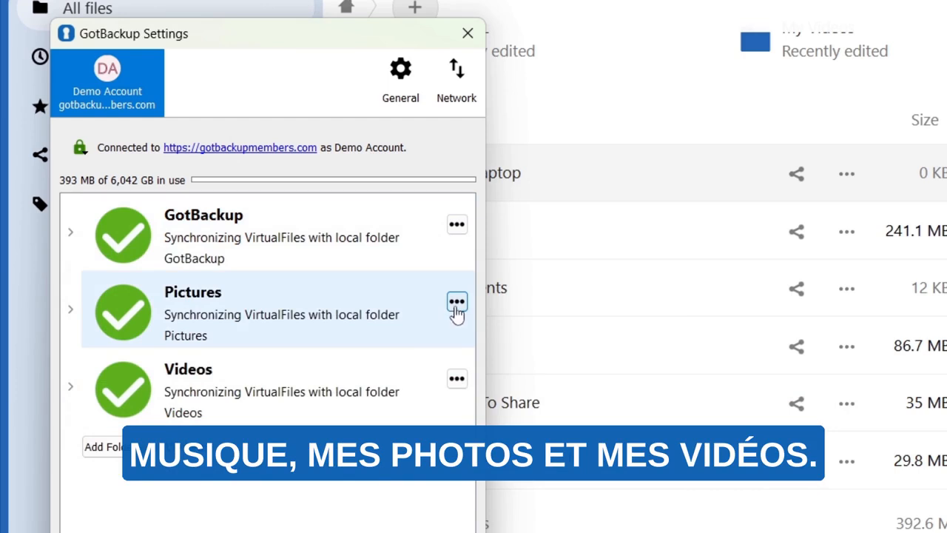
pyautogui.click(456, 303)
pyautogui.click(489, 420)
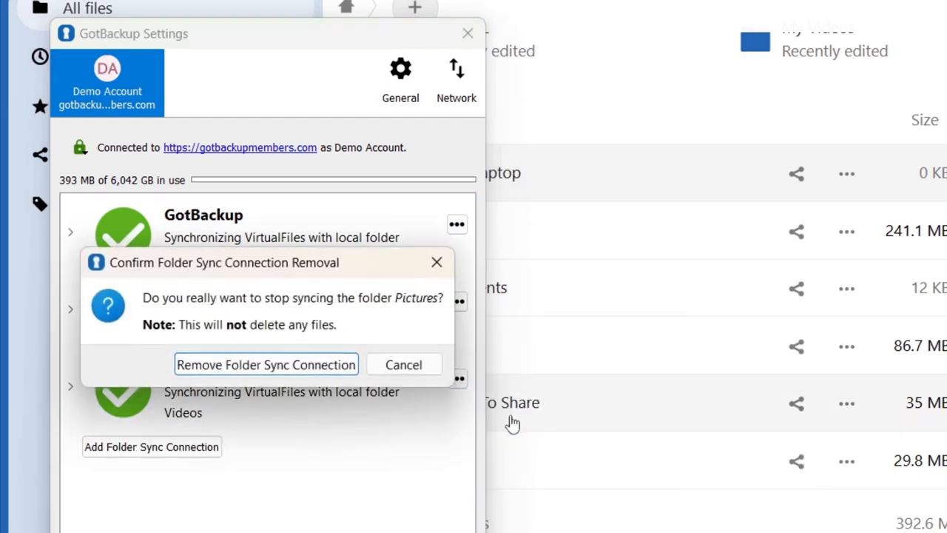
pyautogui.click(312, 364)
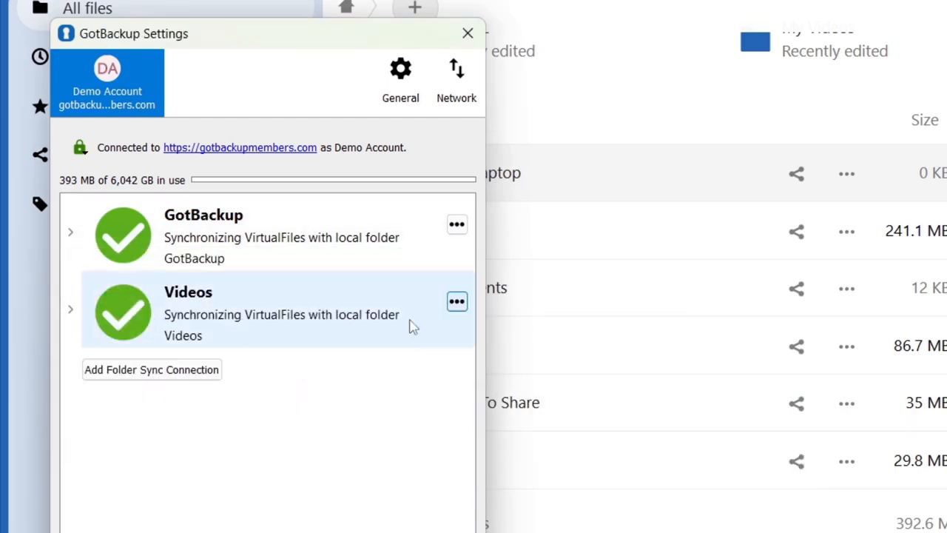
pyautogui.click(457, 302)
pyautogui.click(510, 416)
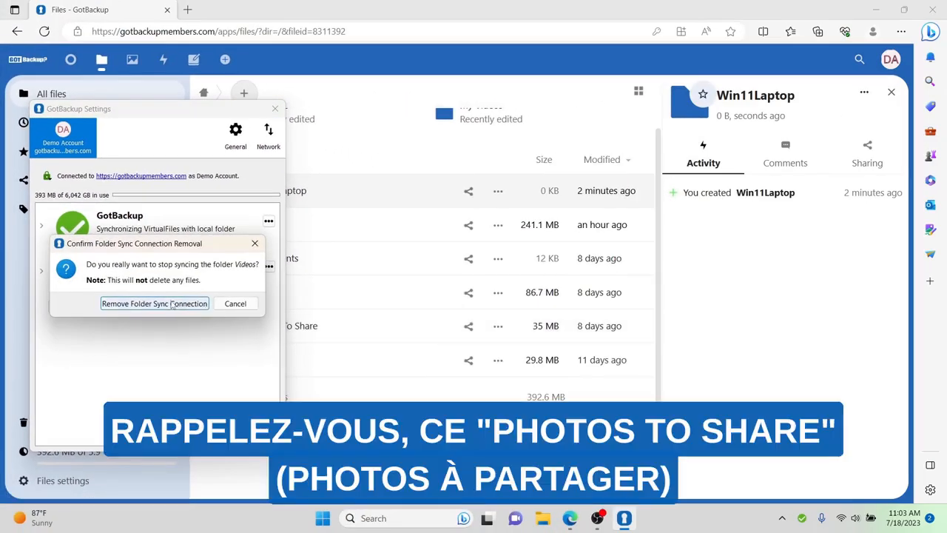
pyautogui.click(171, 303)
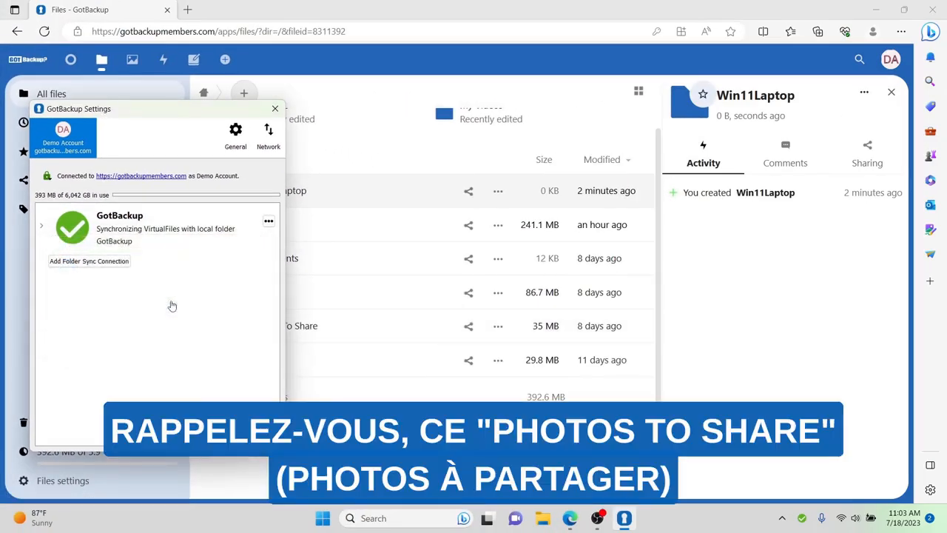
# Minimize the browser and examine the folders contained in the remaining GotBackup sync connection.
pyautogui.click(326, 397)
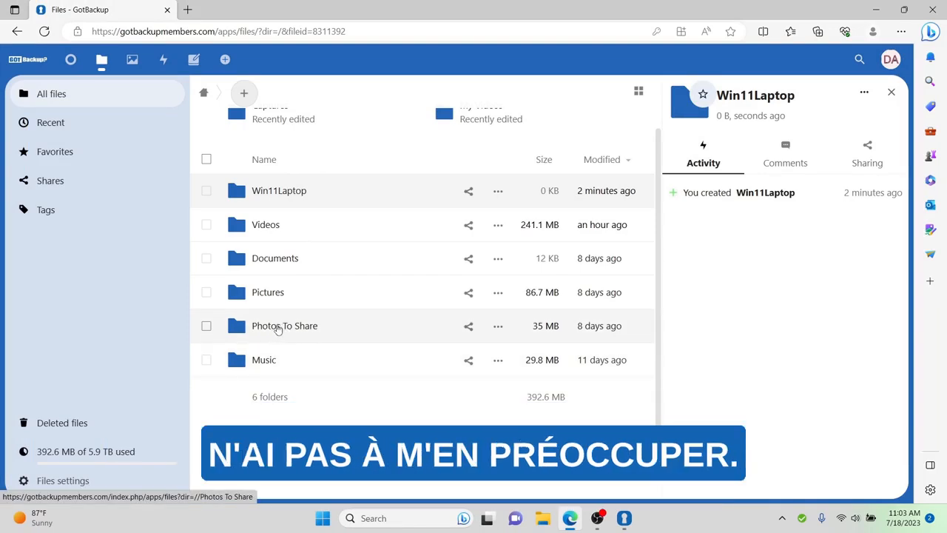
pyautogui.click(876, 10)
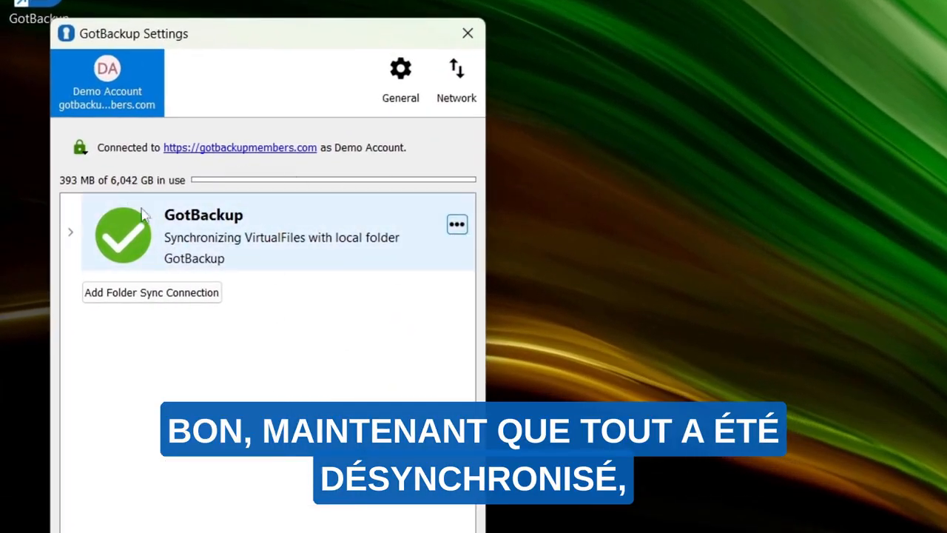
pyautogui.click(70, 233)
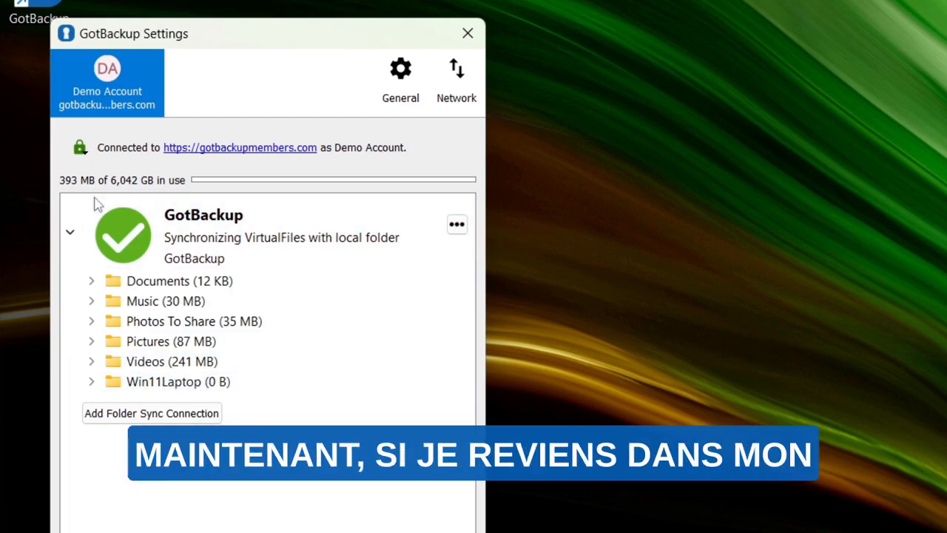
pyautogui.click(69, 230)
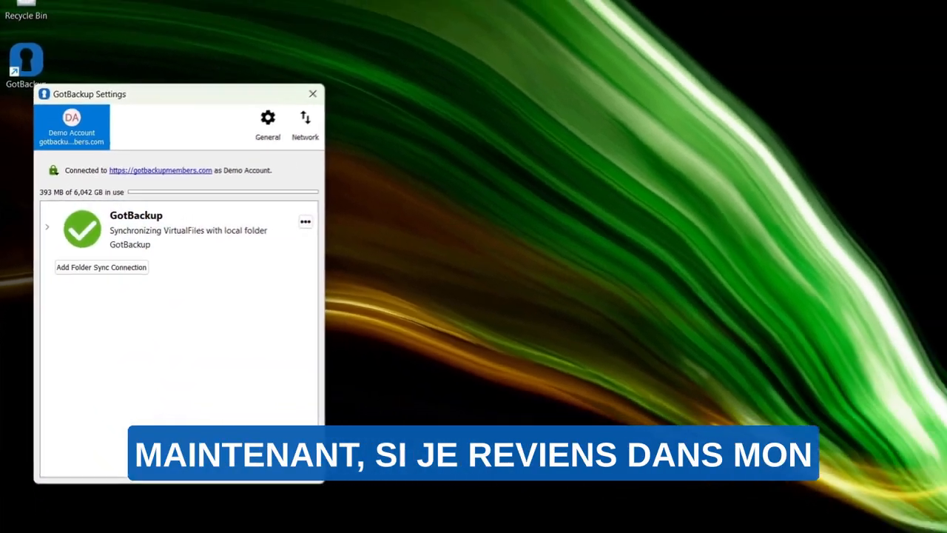
# Back in the browser, select the Videos, Documents, Pictures, Photos To Share and Music folders and choose Win11Laptop as their move target.
pyautogui.click(569, 518)
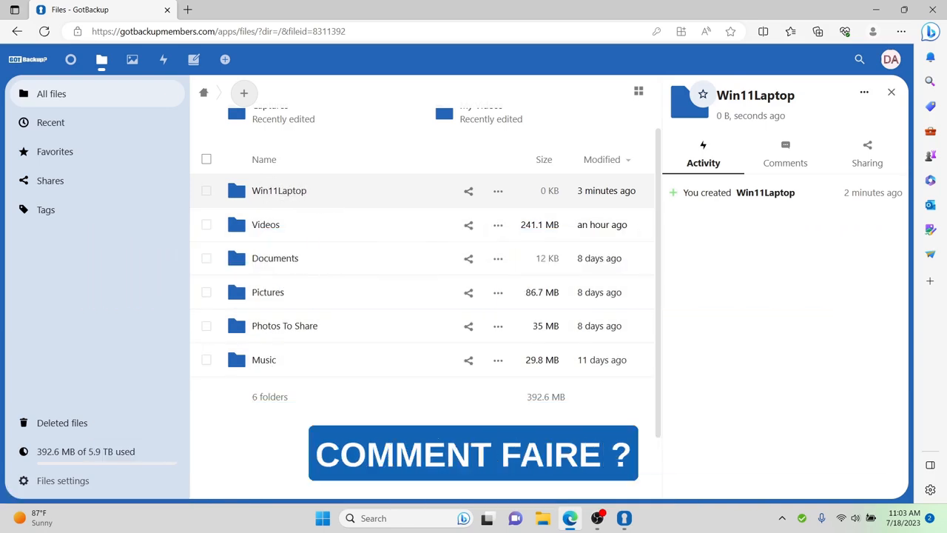
pyautogui.scroll(2, 443, 437)
pyautogui.scroll(-1, 444, 436)
pyautogui.click(206, 232)
pyautogui.click(206, 265)
pyautogui.click(206, 298)
pyautogui.click(207, 334)
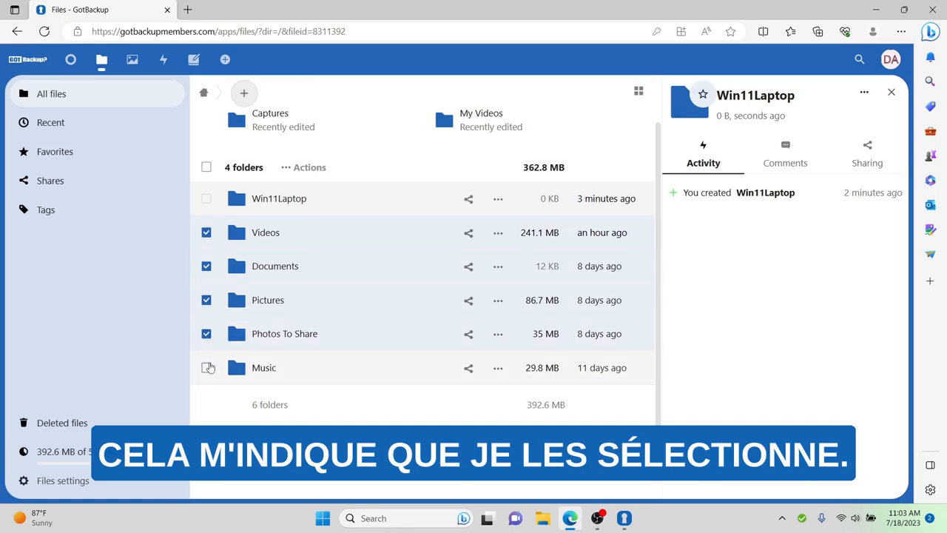
pyautogui.click(206, 368)
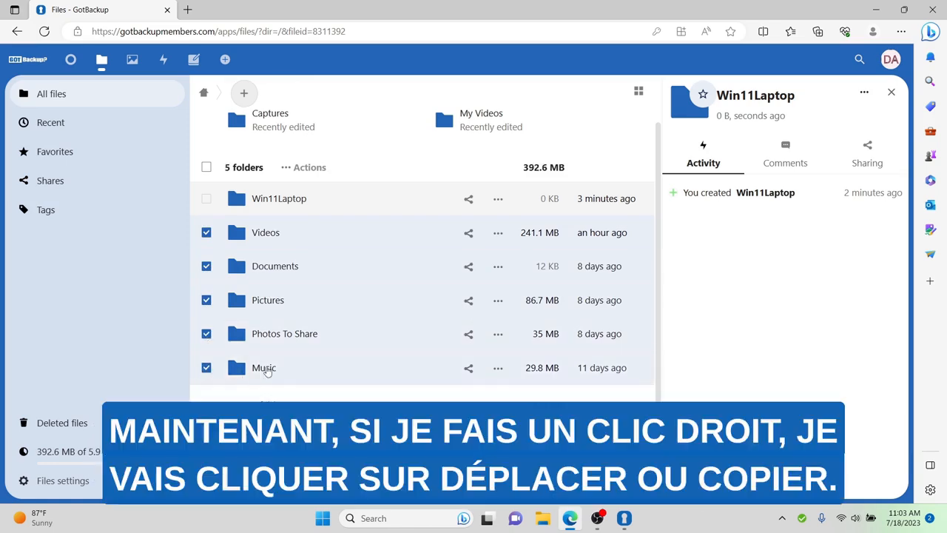
pyautogui.rightClick(266, 371)
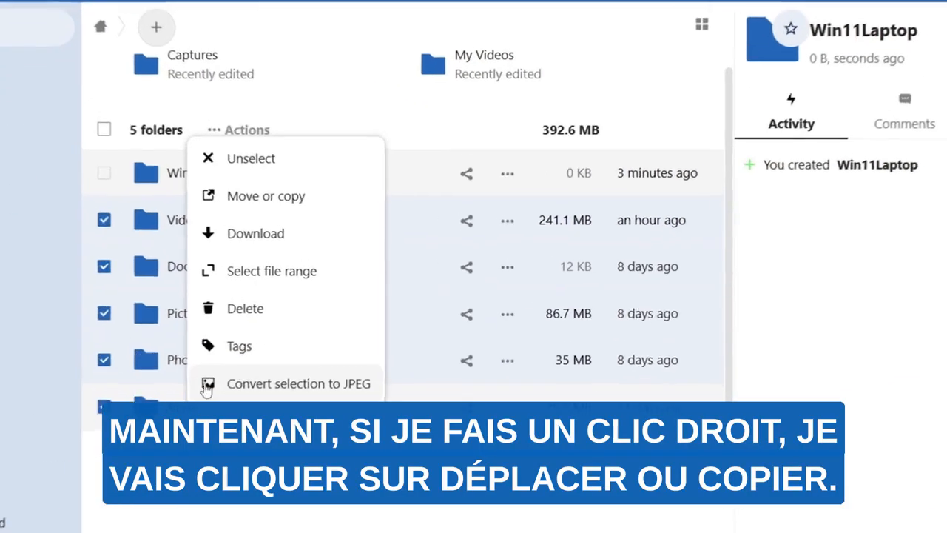
pyautogui.click(232, 186)
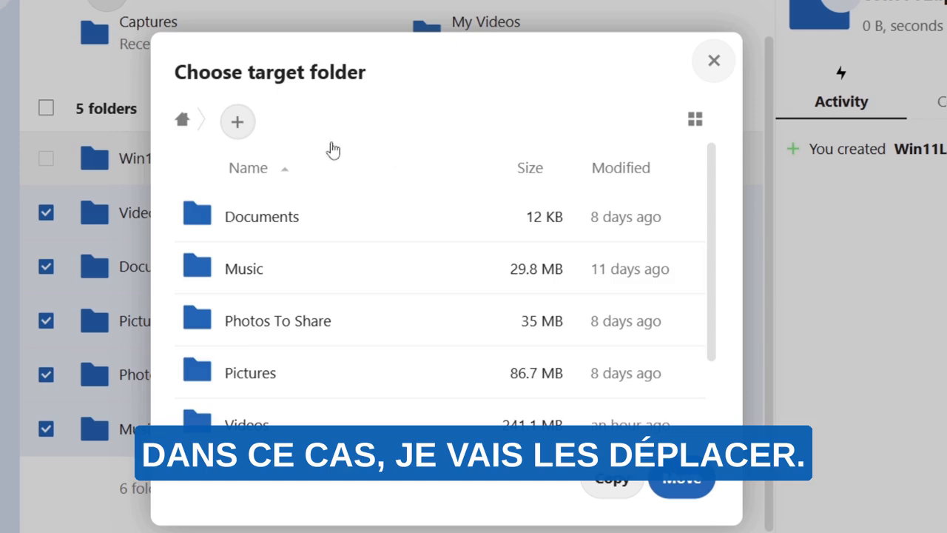
pyautogui.scroll(-3, 394, 256)
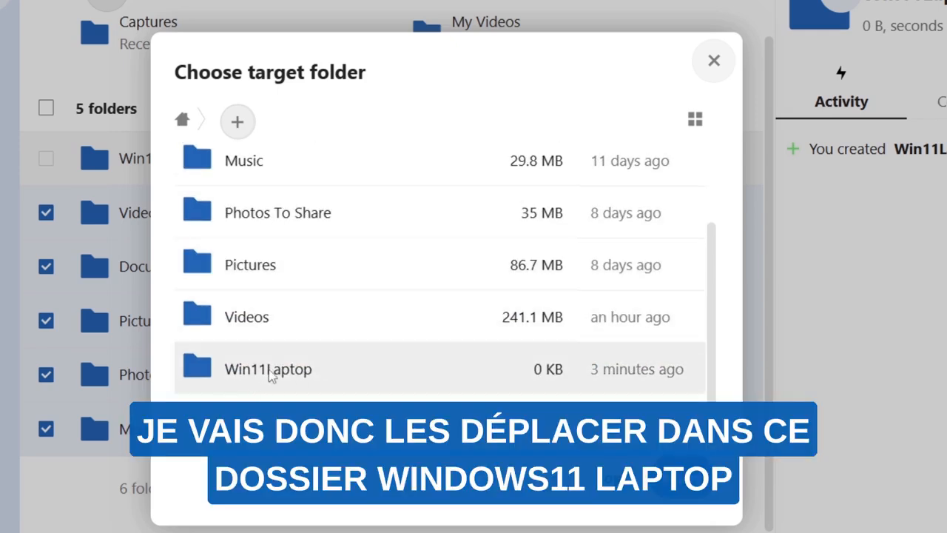
pyautogui.click(271, 370)
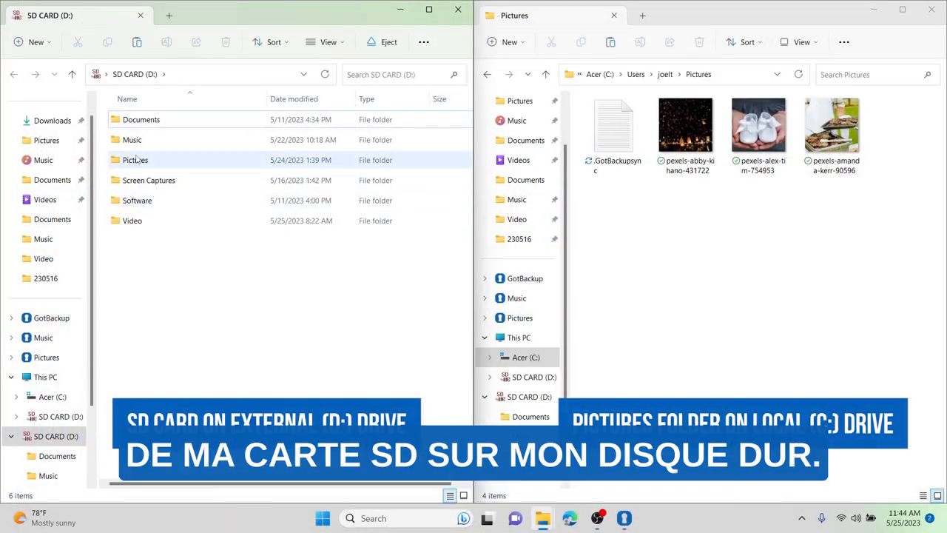
# In File Explorer, copy the graduate, woman-with-phone and red-lit party photos from the SD card's Pictures folder into the C: drive's Pictures folder.
pyautogui.doubleClick(135, 160)
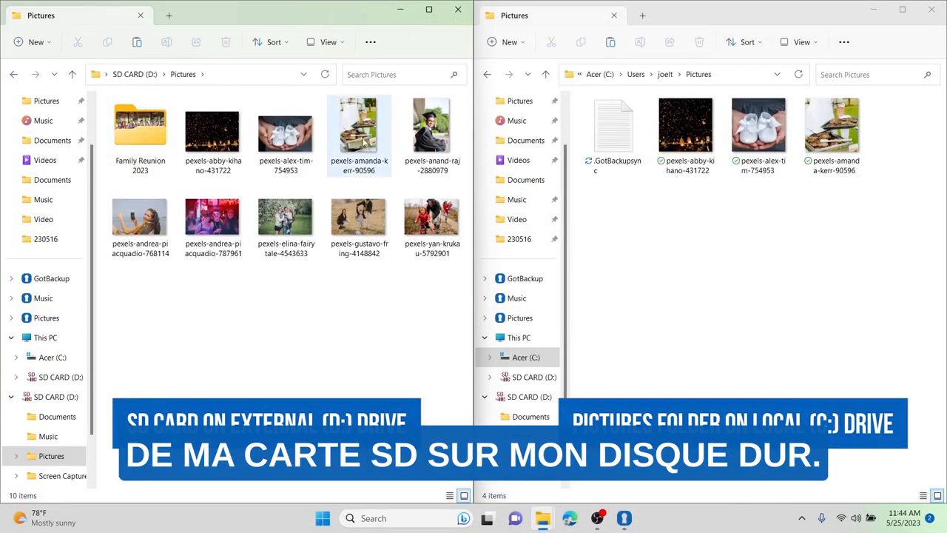
pyautogui.click(436, 127)
pyautogui.keyDown('ctrl'); pyautogui.click(141, 218); pyautogui.keyUp('ctrl')
pyautogui.keyDown('ctrl'); pyautogui.click(210, 222); pyautogui.keyUp('ctrl')
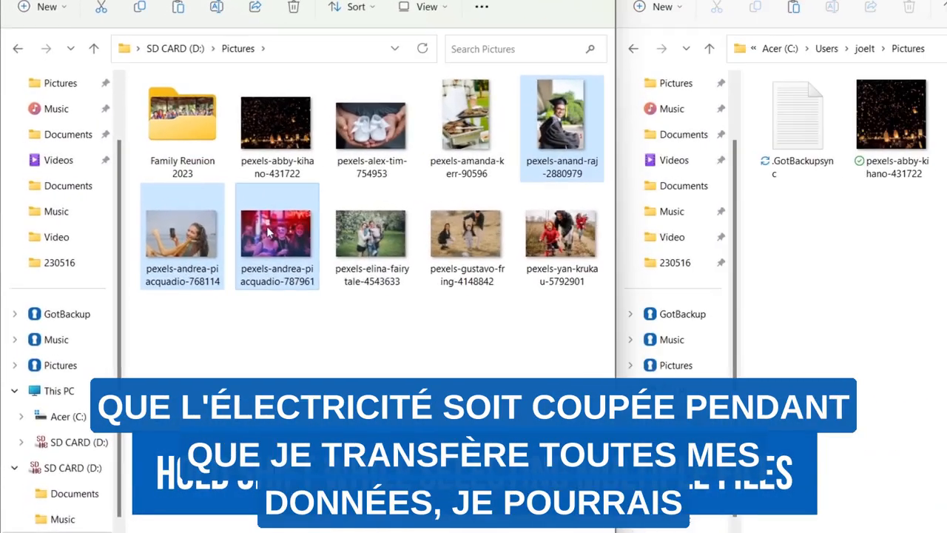
pyautogui.rightClick(267, 238)
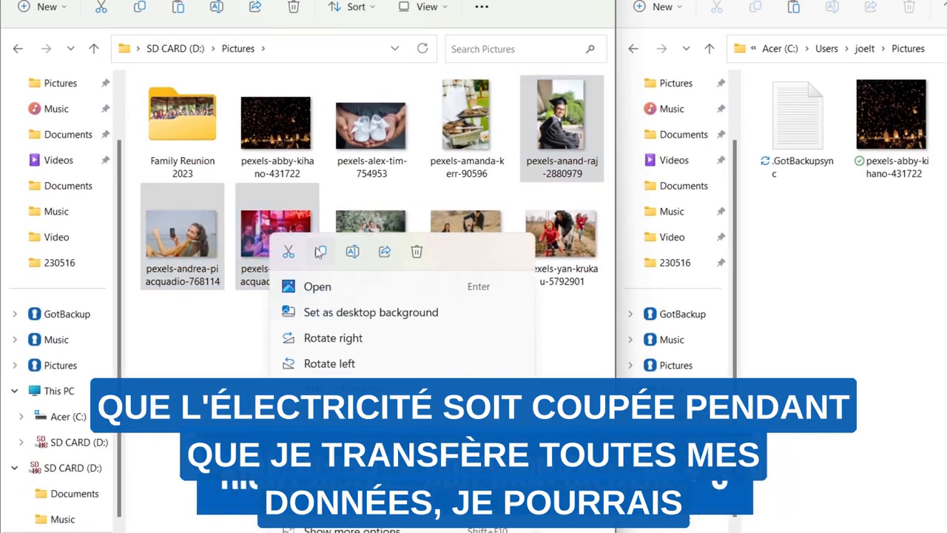
pyautogui.click(320, 252)
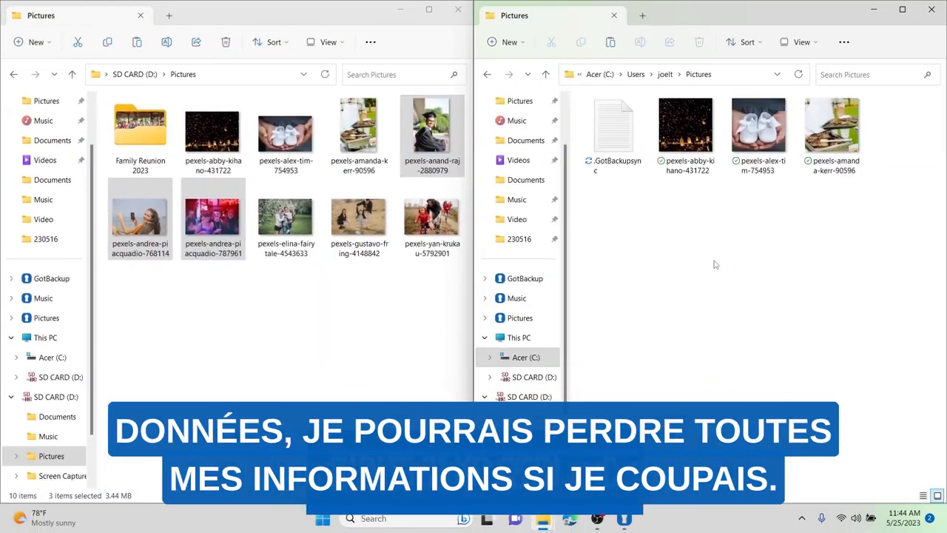
pyautogui.rightClick(714, 264)
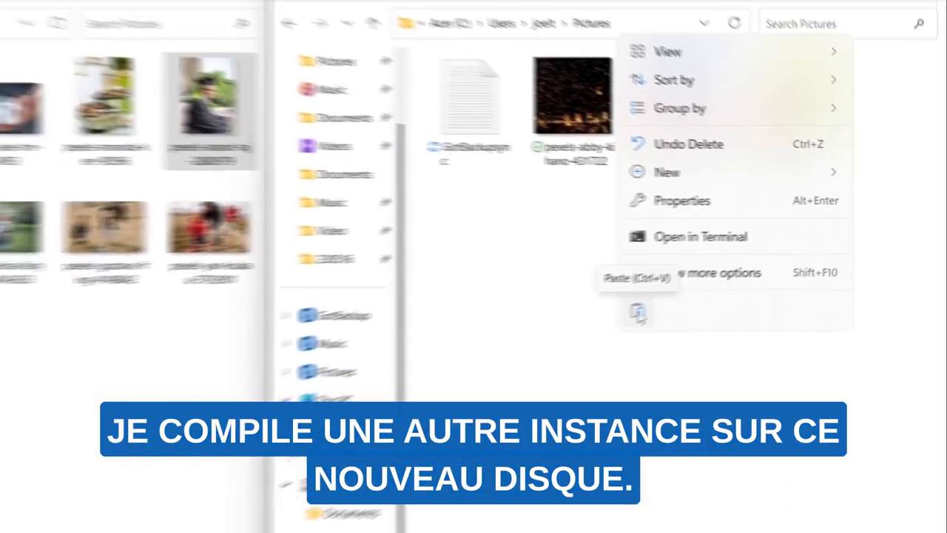
pyautogui.click(638, 313)
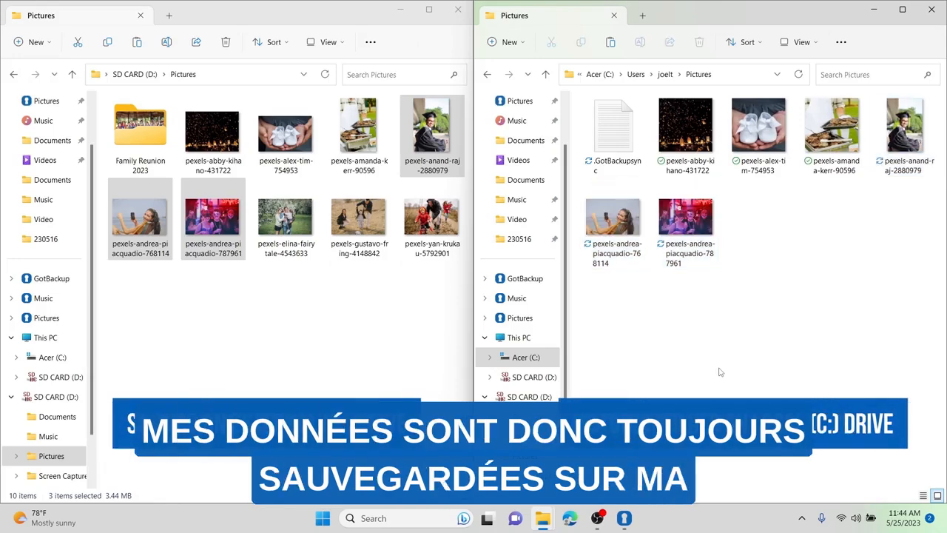
pyautogui.moveTo(281, 318); pyautogui.dragTo(330, 298)
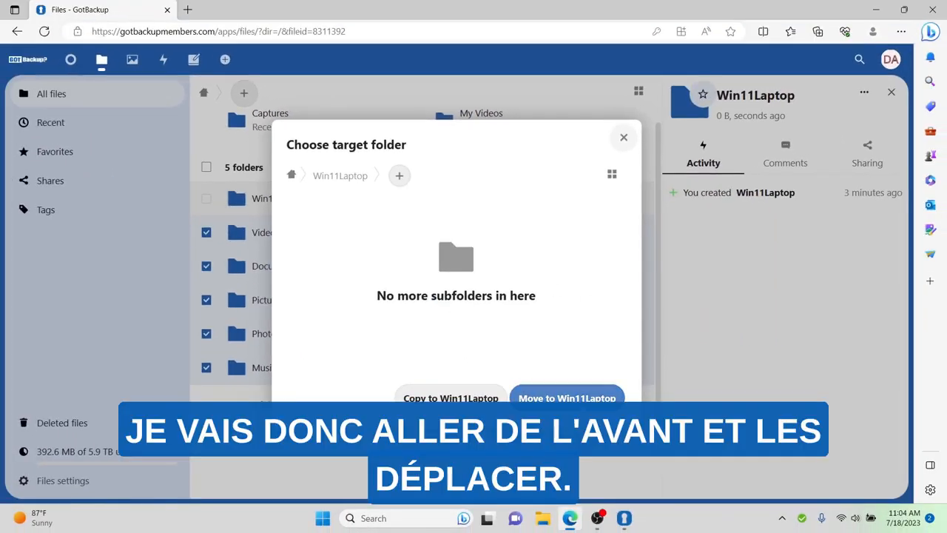
# Back in the browser, move the selected folders into Win11Laptop, open that folder to check its contents, and minimize the browser.
pyautogui.click(581, 400)
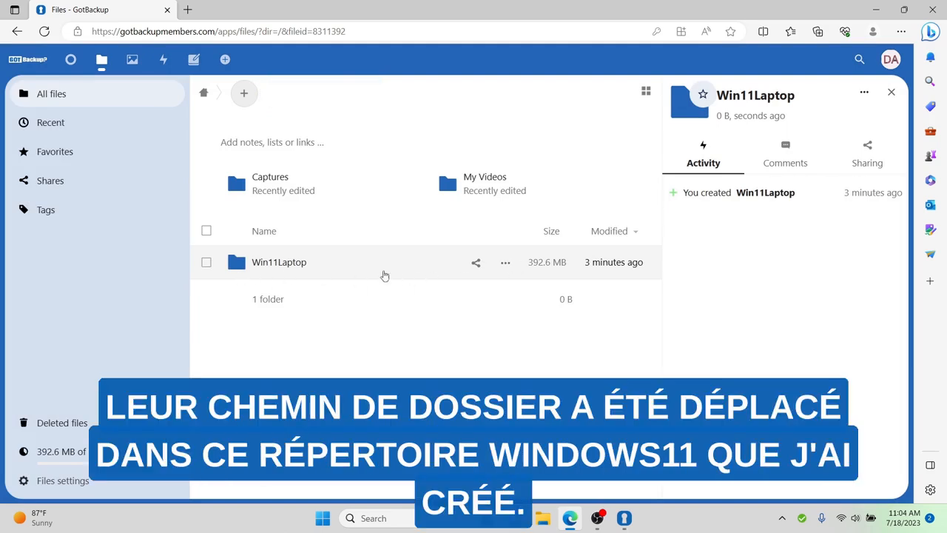
pyautogui.click(318, 269)
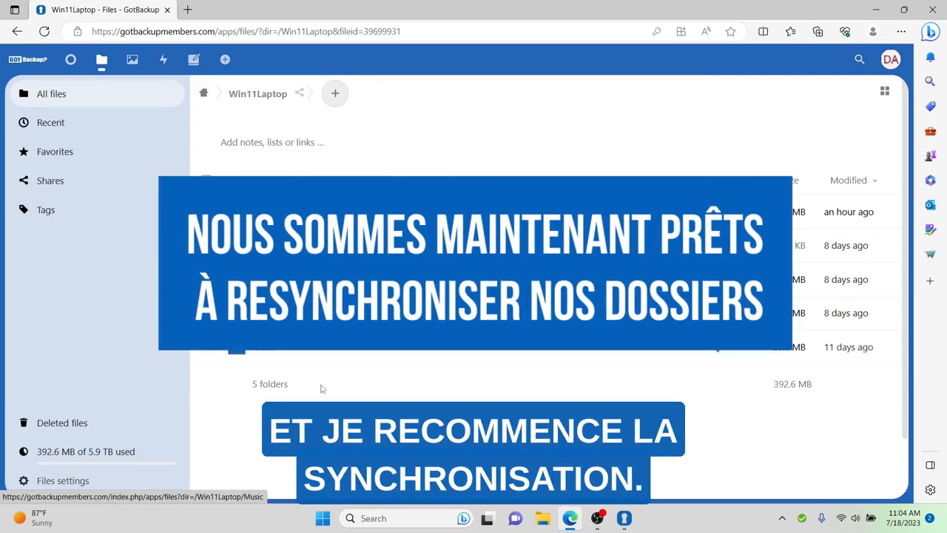
pyautogui.click(876, 9)
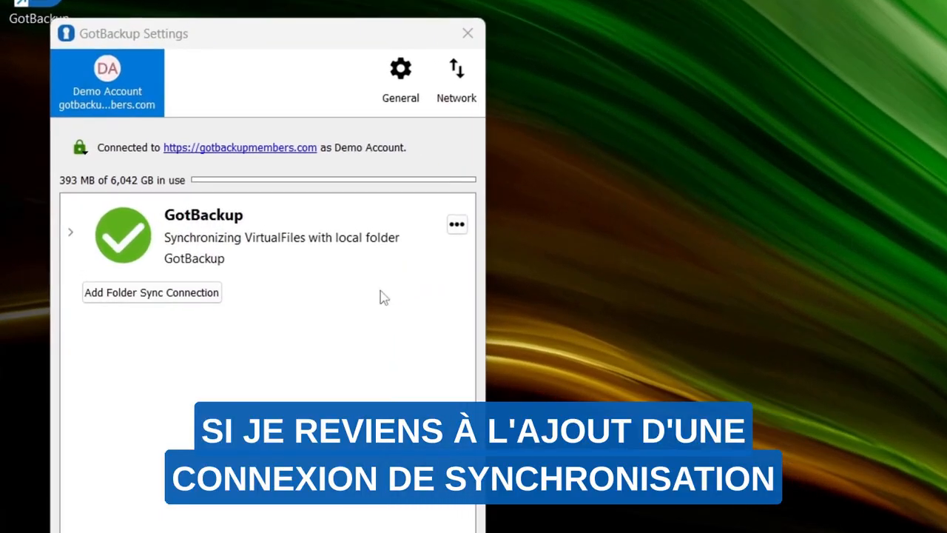
# In GotBackup Settings, add a folder sync connection from the local Pictures folder to the remote folder /Win11Laptop/Pictures.
pyautogui.click(136, 295)
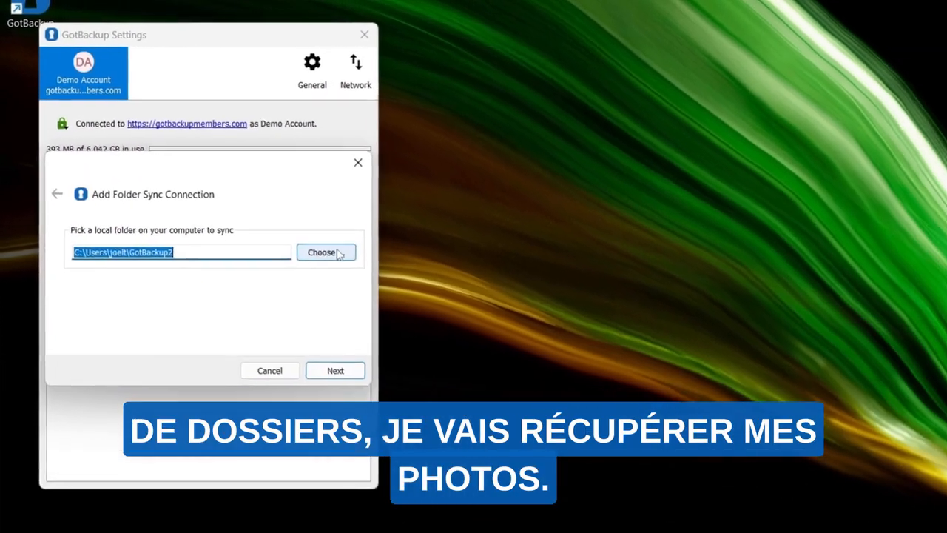
pyautogui.click(428, 313)
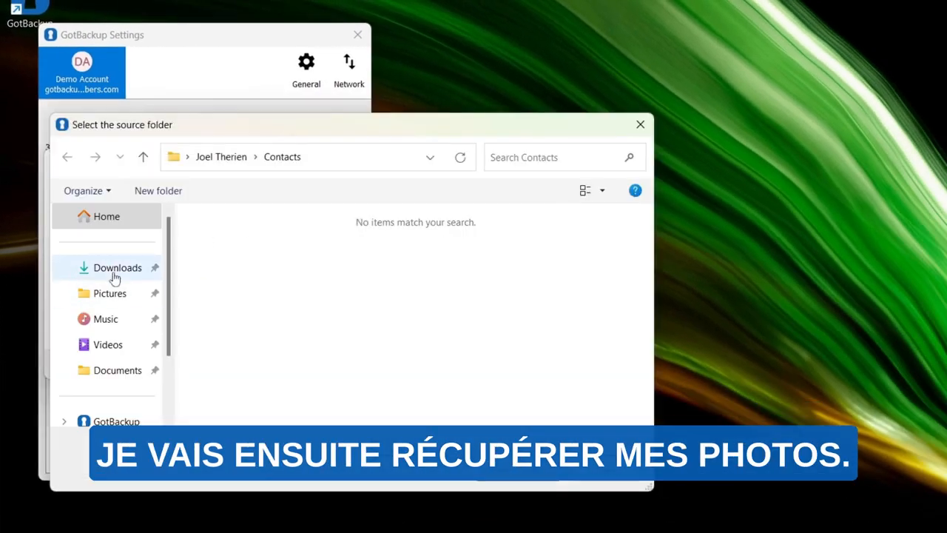
pyautogui.click(117, 294)
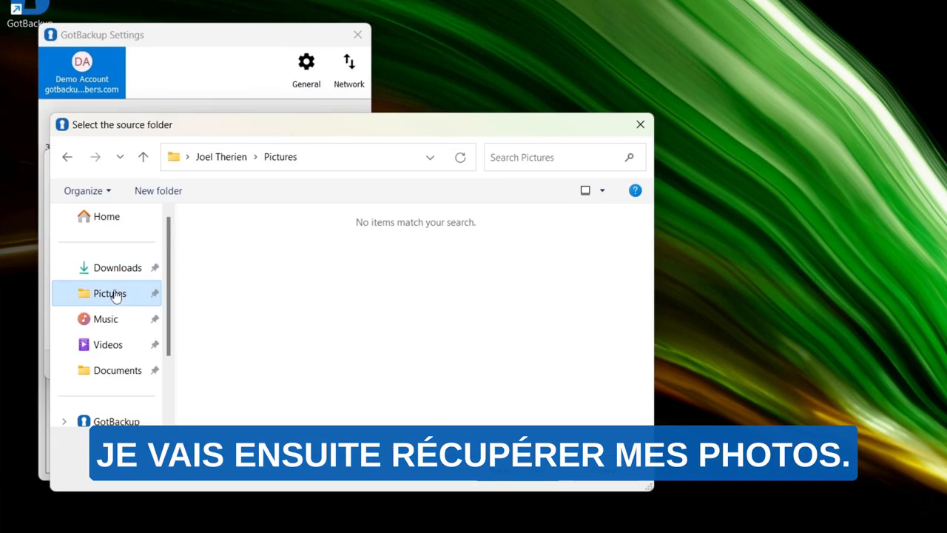
pyautogui.click(536, 482)
pyautogui.click(338, 366)
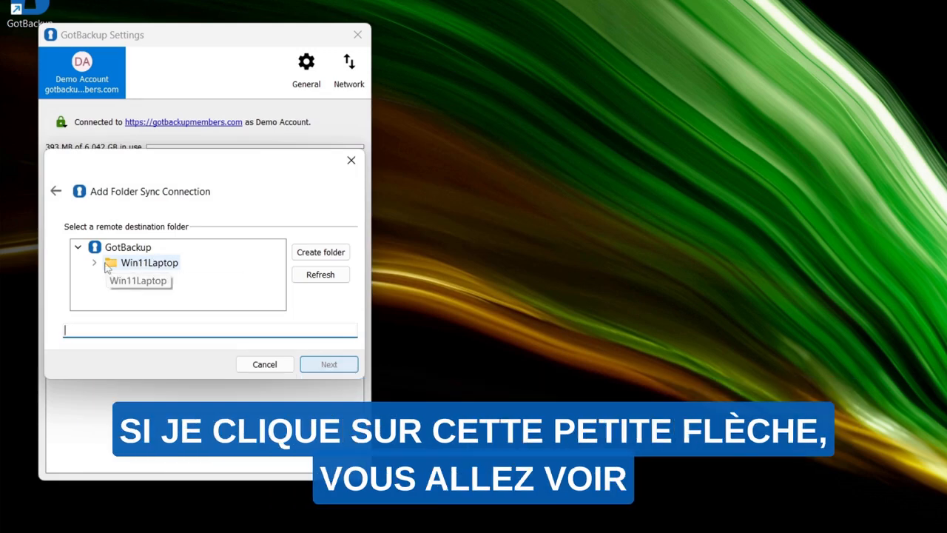
pyautogui.doubleClick(139, 265)
pyautogui.scroll(-1, 139, 264)
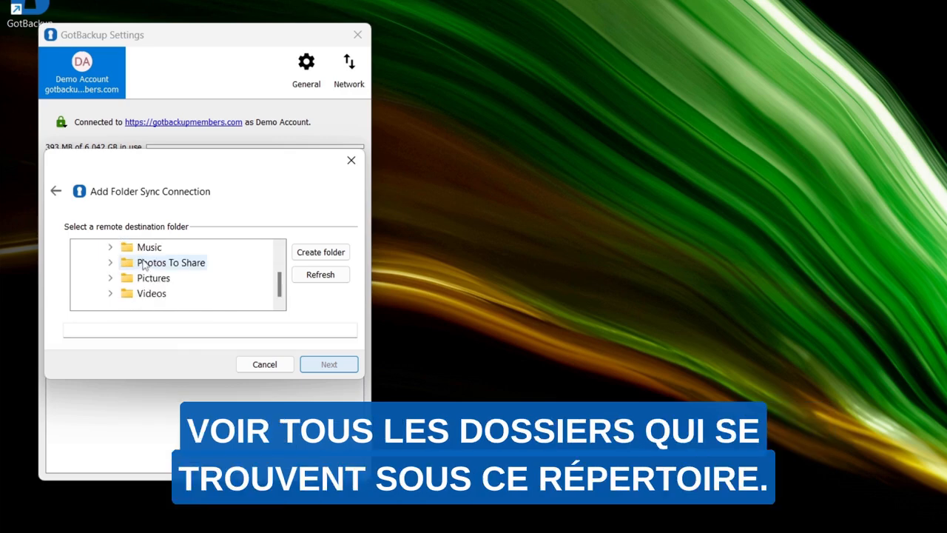
pyautogui.scroll(1, 133, 260)
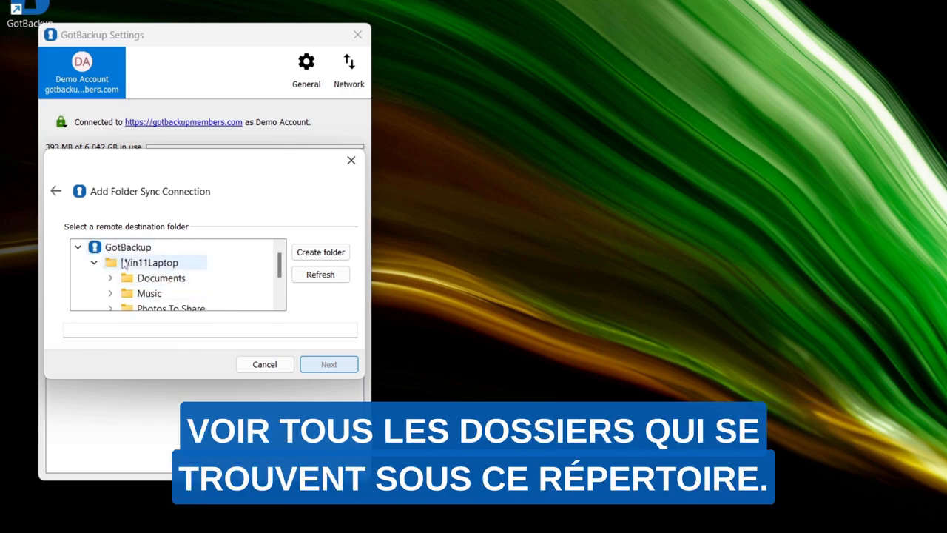
pyautogui.scroll(-1, 151, 259)
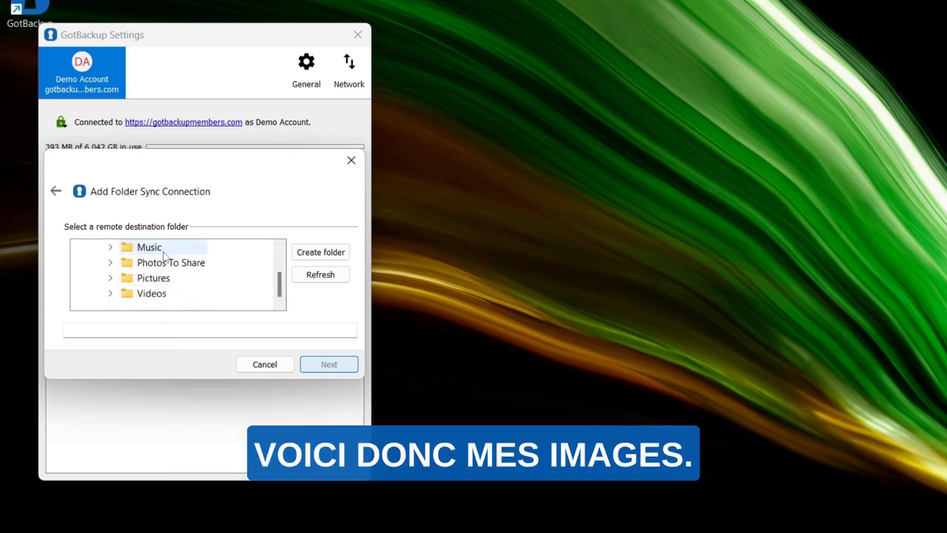
pyautogui.click(161, 284)
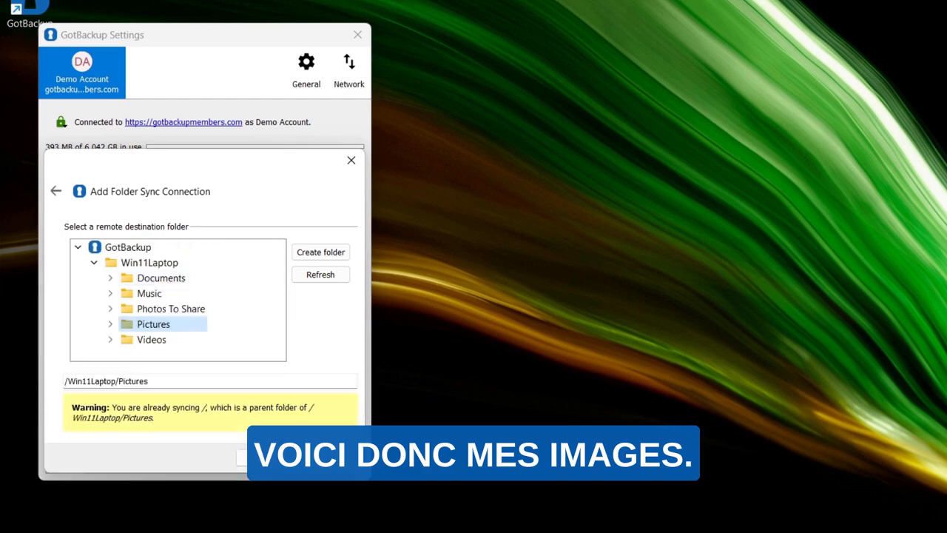
pyautogui.click(340, 458)
pyautogui.click(338, 459)
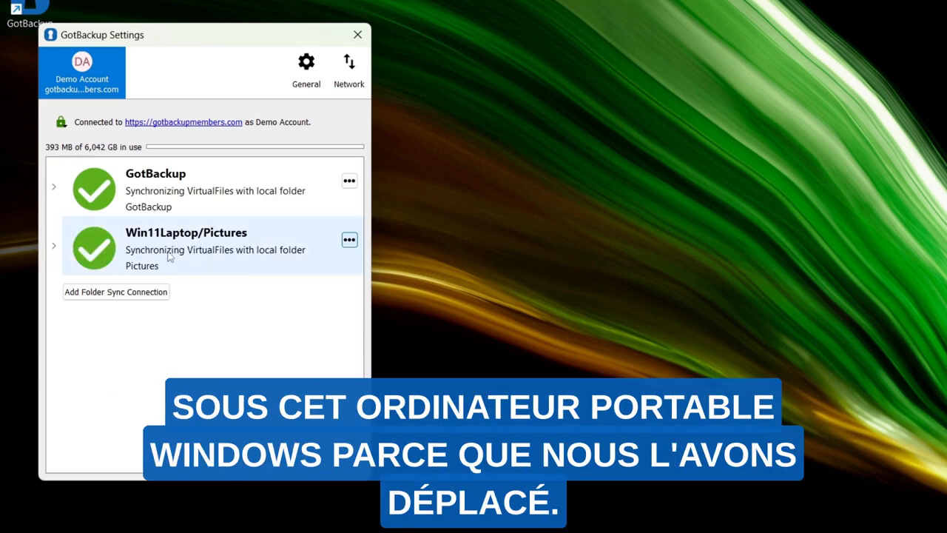
# Add a folder sync connection from the local Music folder to the remote folder /Win11Laptop/Music.
pyautogui.moveTo(169, 255)
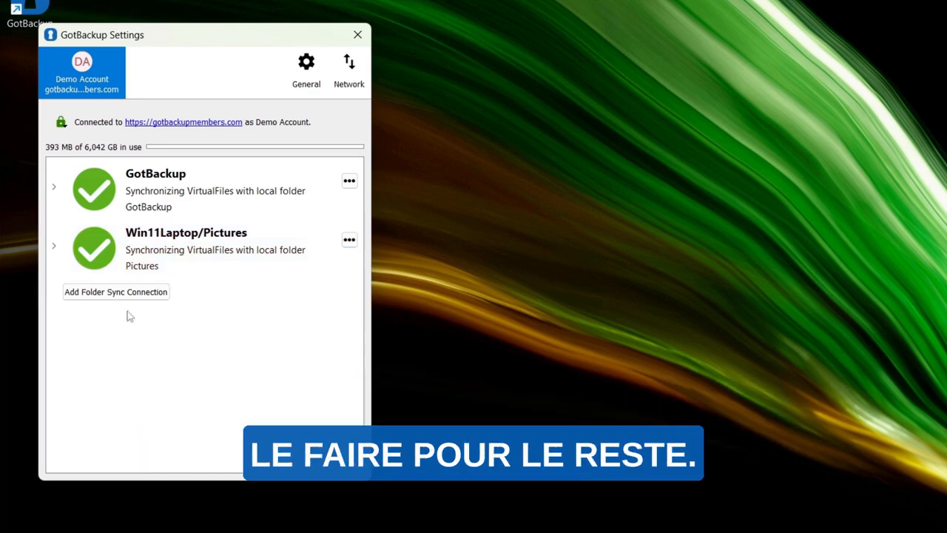
pyautogui.click(126, 292)
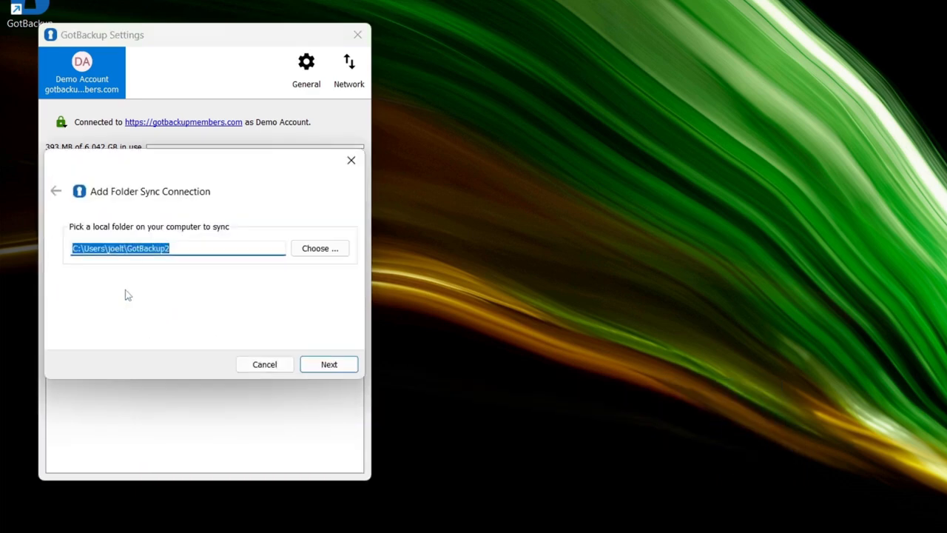
pyautogui.click(320, 249)
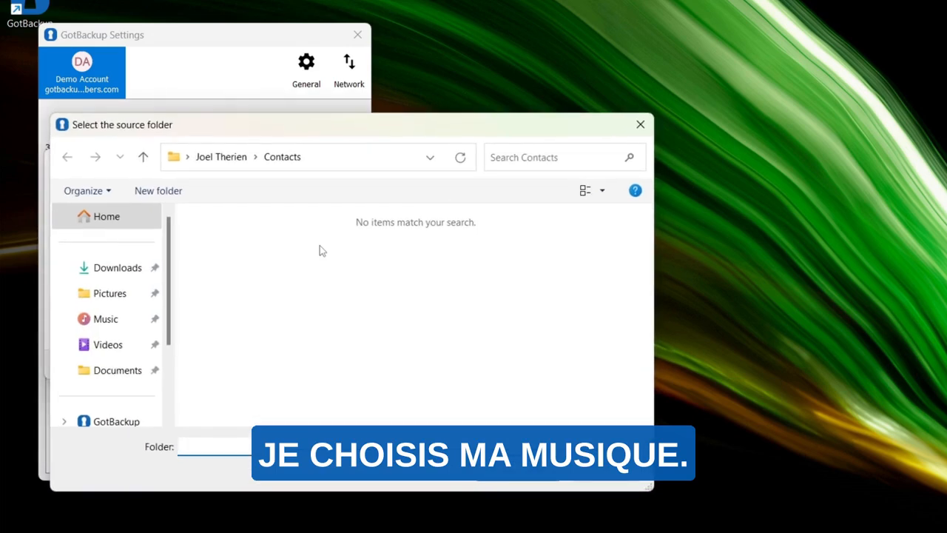
pyautogui.click(88, 320)
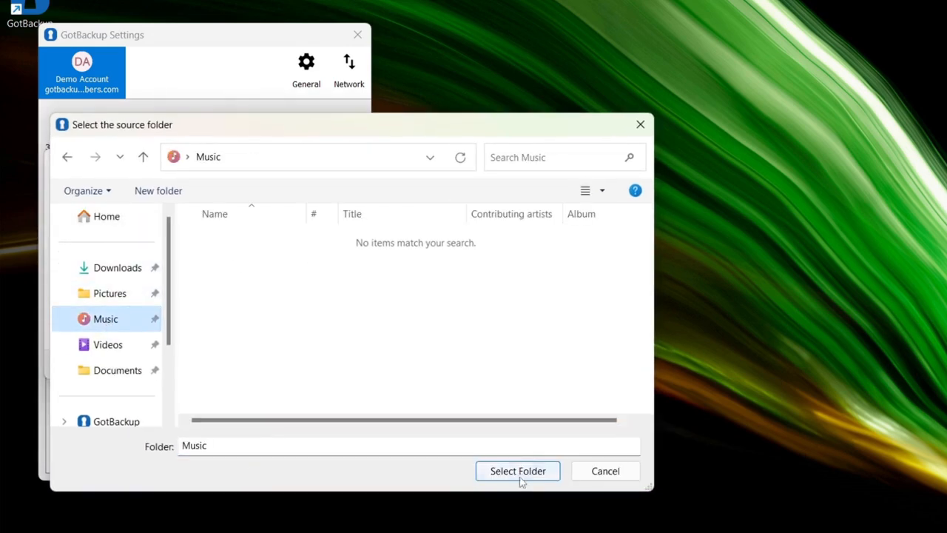
pyautogui.click(520, 477)
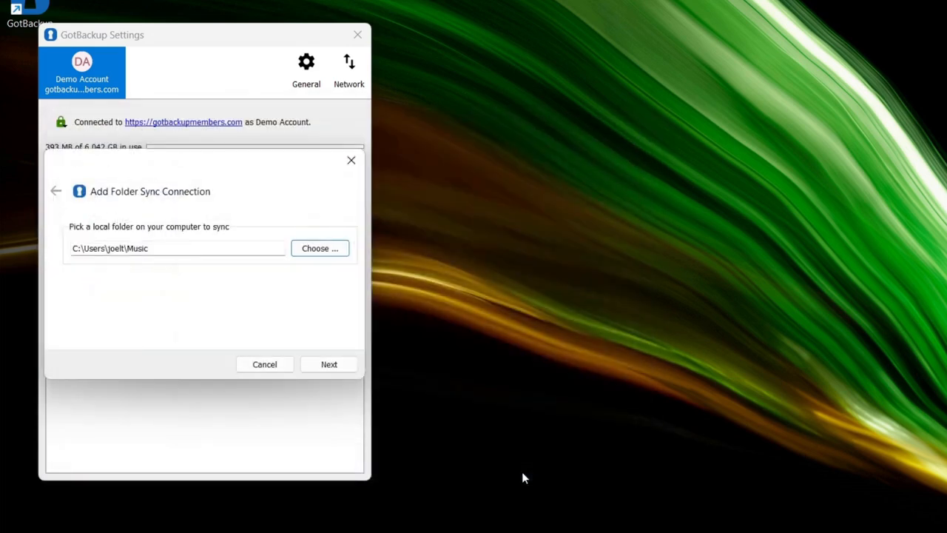
pyautogui.click(329, 364)
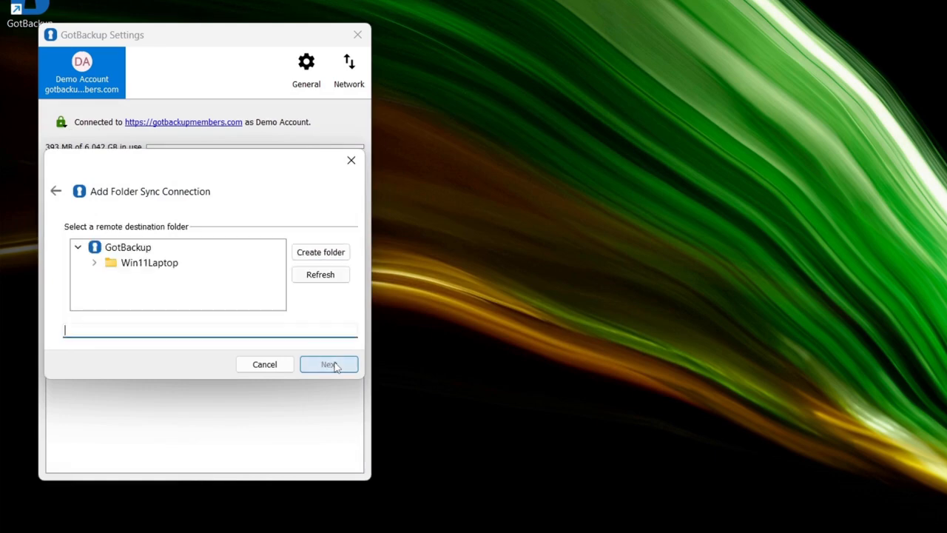
pyautogui.click(94, 262)
pyautogui.click(151, 294)
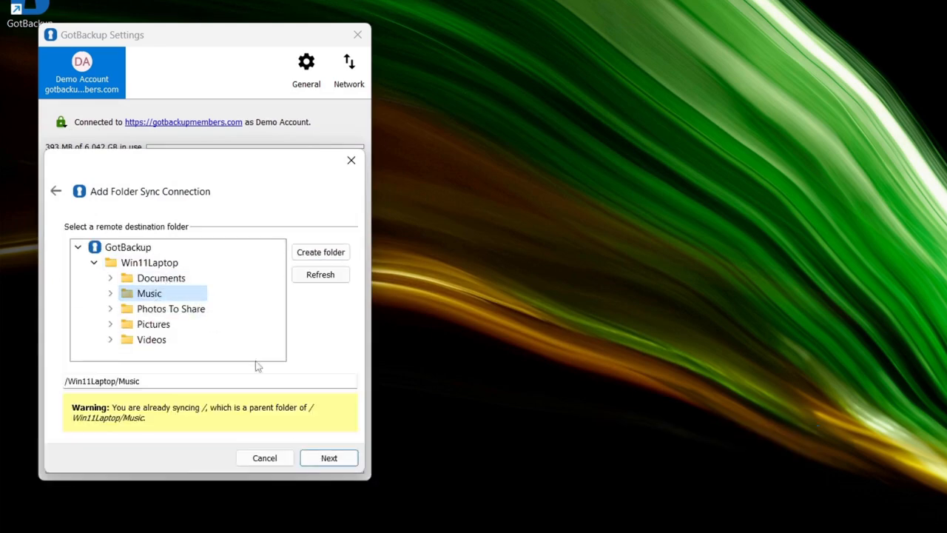
pyautogui.click(341, 460)
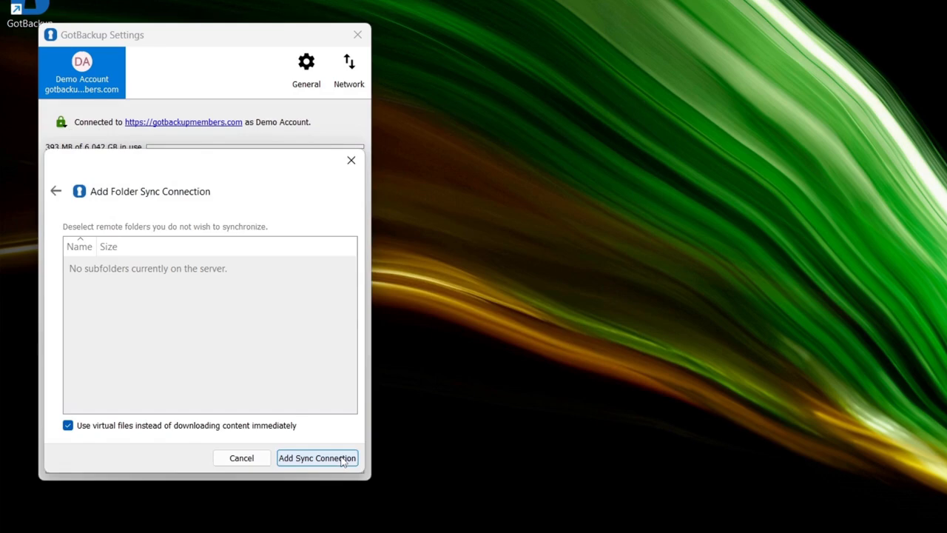
pyautogui.click(342, 460)
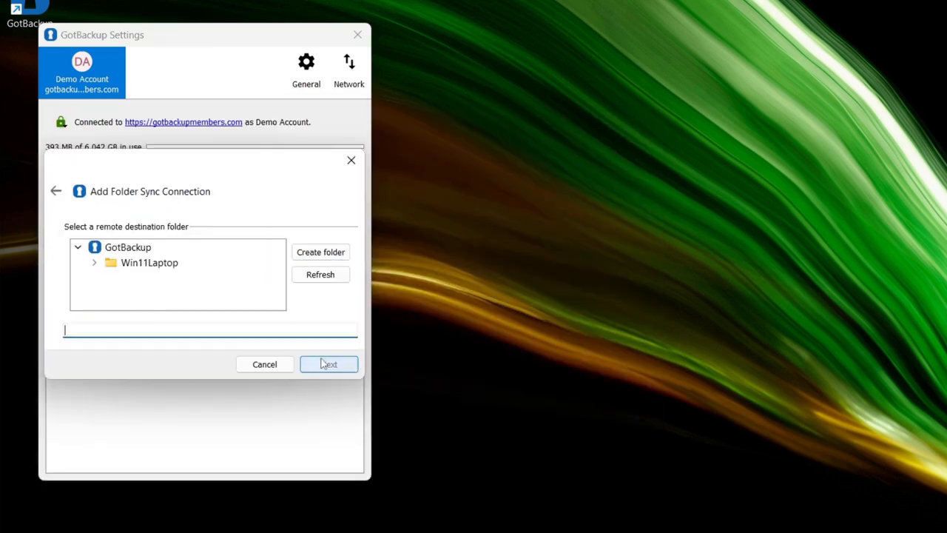
# Add a folder sync connection that links the local Videos folder to the remote Win11Laptop/Videos folder.
pyautogui.click(94, 262)
pyautogui.click(153, 294)
pyautogui.click(329, 456)
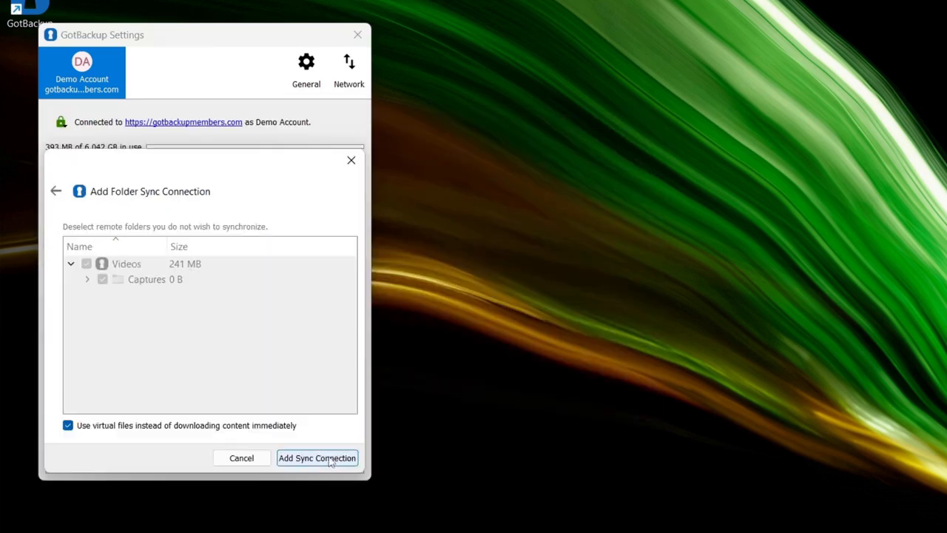
pyautogui.click(318, 457)
# Add a folder sync connection from the local Documents folder to the remote Win11Laptop/Documents folder.
pyautogui.click(116, 409)
pyautogui.click(102, 370)
pyautogui.click(518, 469)
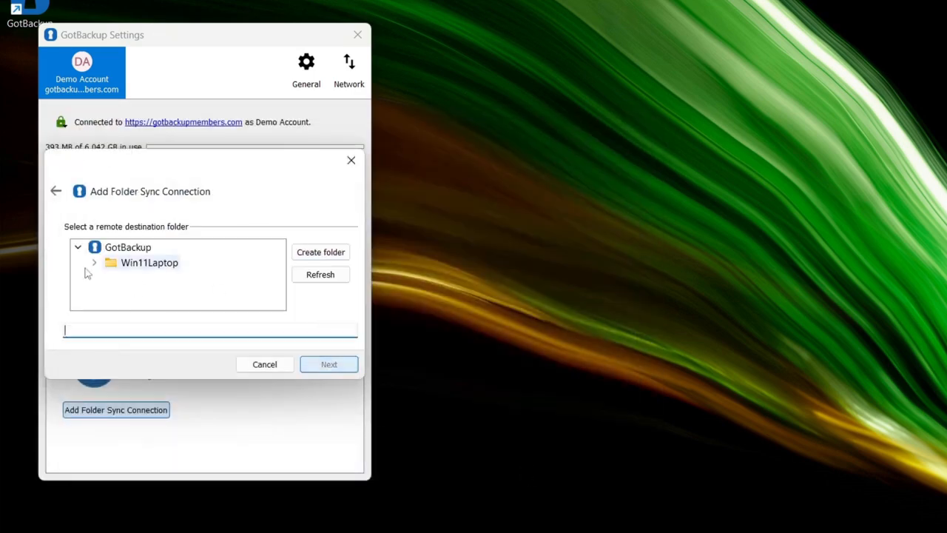
pyautogui.click(330, 458)
pyautogui.click(317, 457)
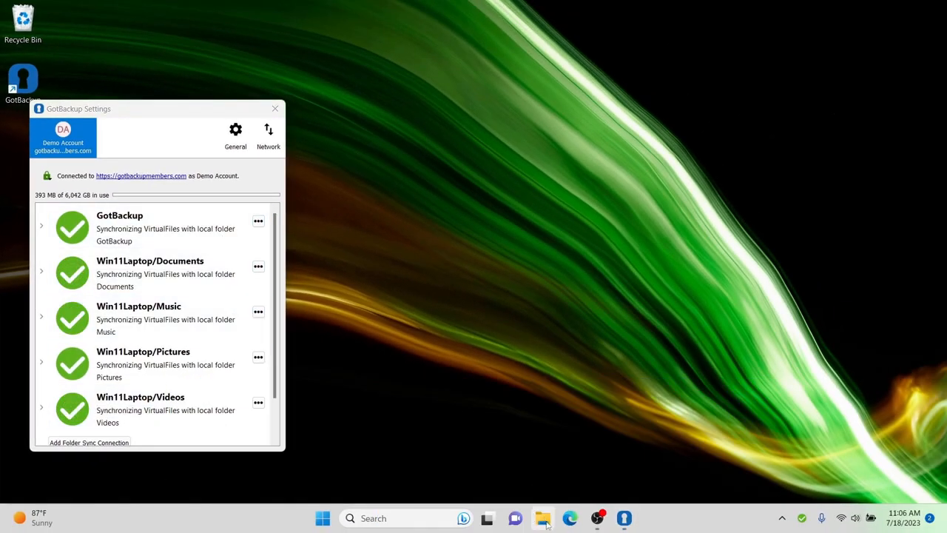
# In File Explorer, examine the synced Win11Laptop/Documents folder and the contents of the Win11Laptop folder inside GotBackup.
pyautogui.click(544, 520)
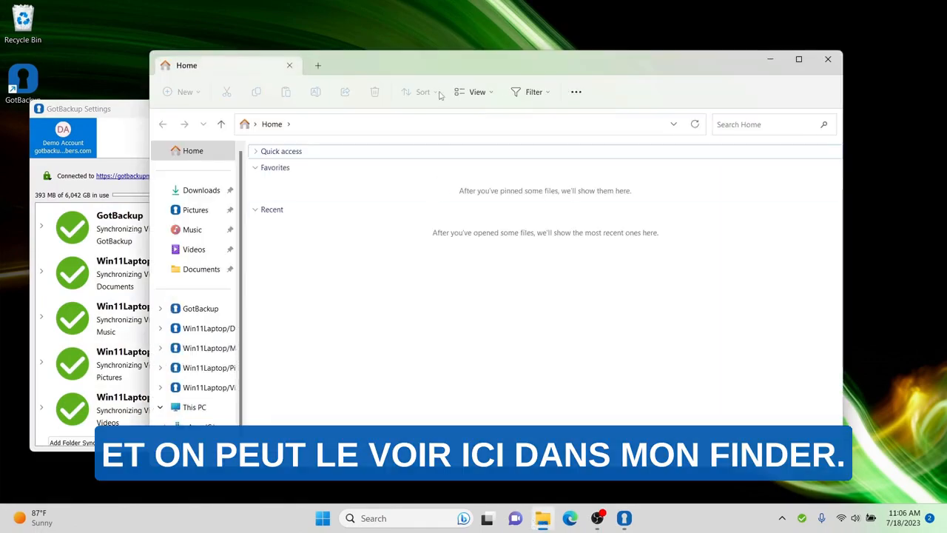
pyautogui.moveTo(431, 62); pyautogui.dragTo(548, 69)
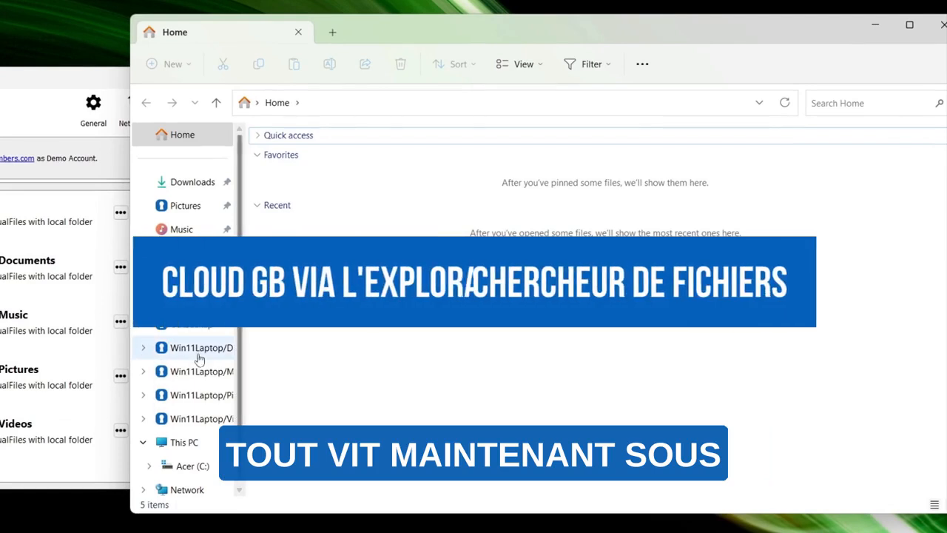
pyautogui.click(200, 354)
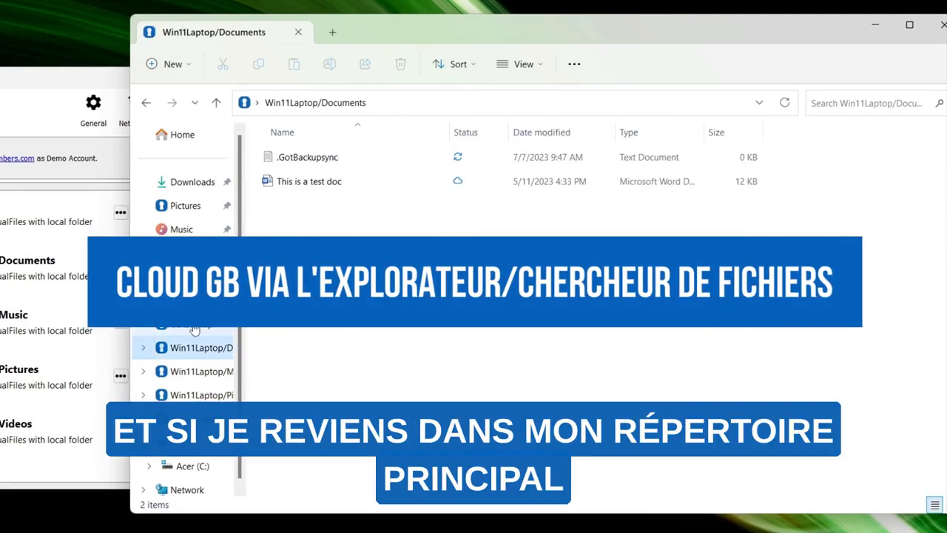
pyautogui.click(193, 325)
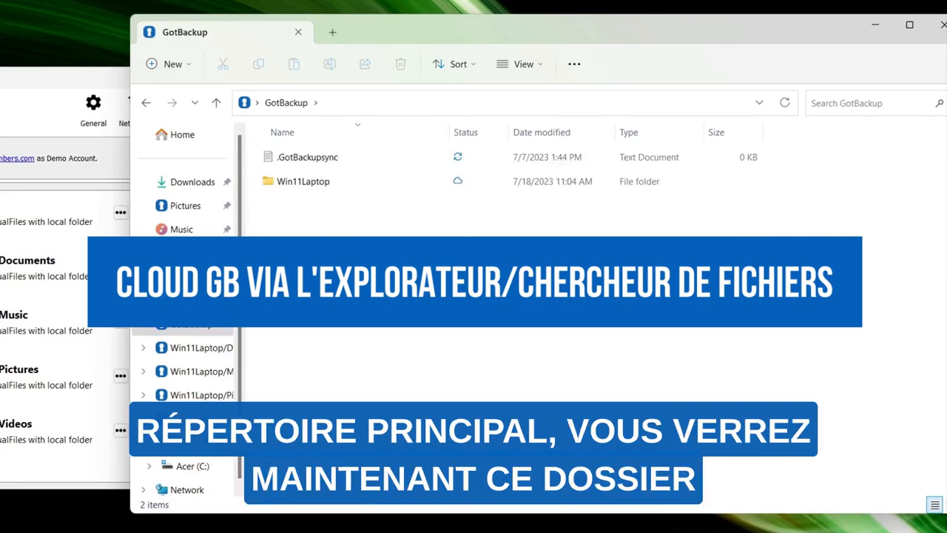
pyautogui.doubleClick(315, 185)
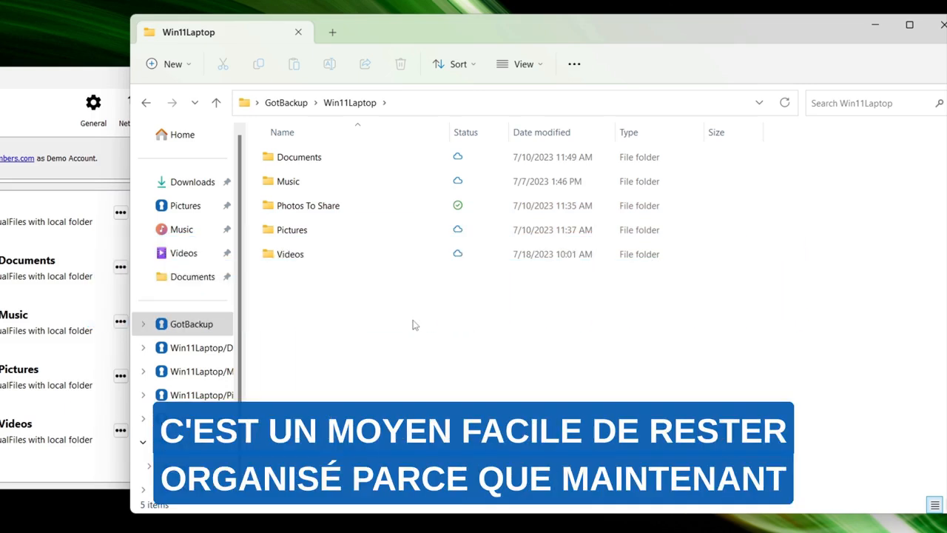
# Create a folder named MyMacBook at the root of the GotBackup folder, beside Win11Laptop, and open it.
pyautogui.click(286, 102)
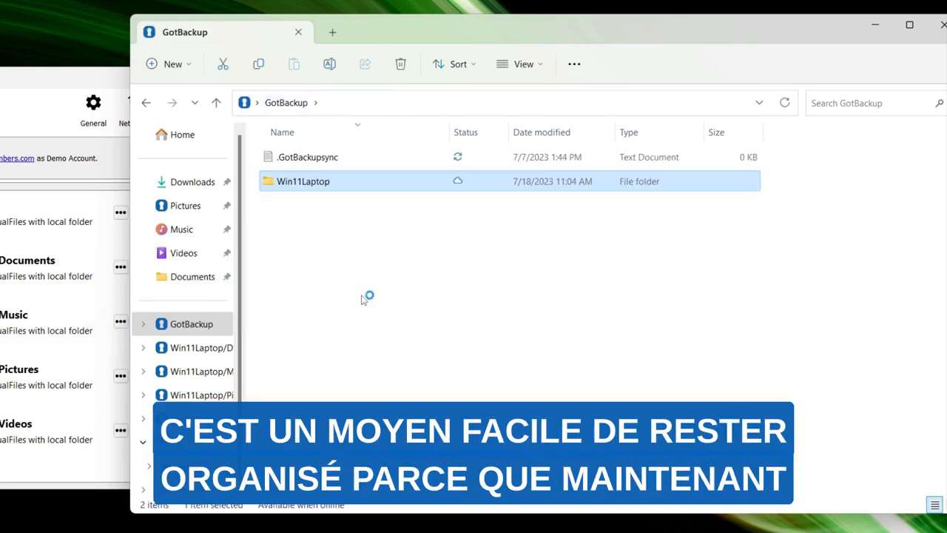
pyautogui.rightClick(399, 356)
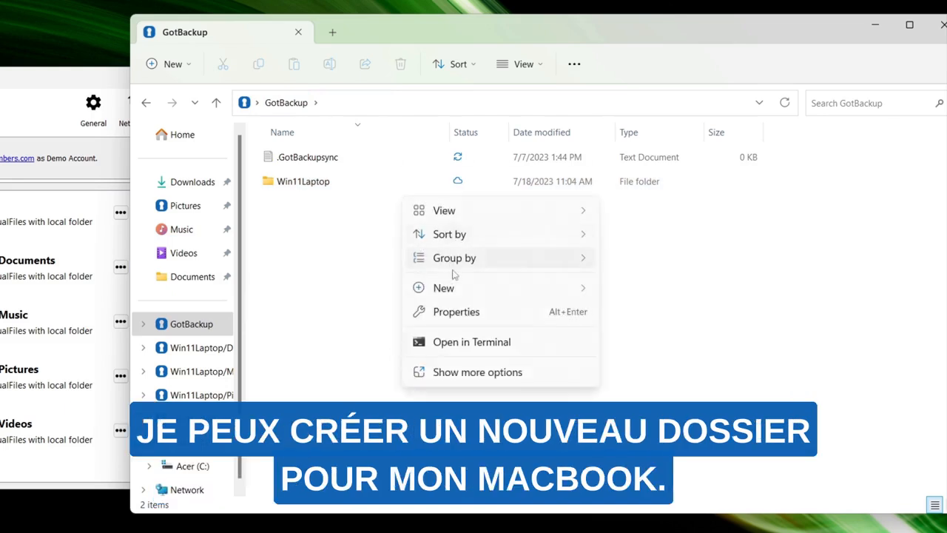
pyautogui.moveTo(463, 289)
pyautogui.click(638, 291)
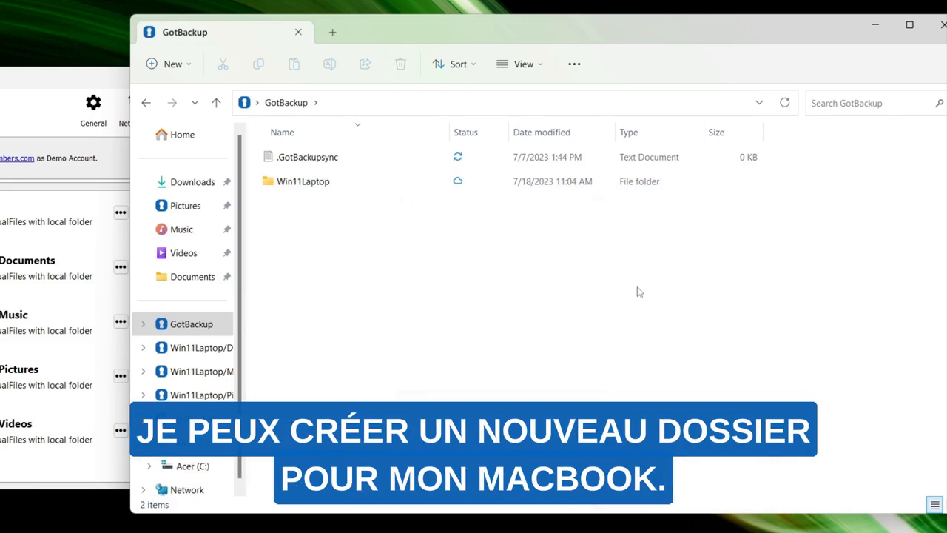
pyautogui.write('MyMacBoo')
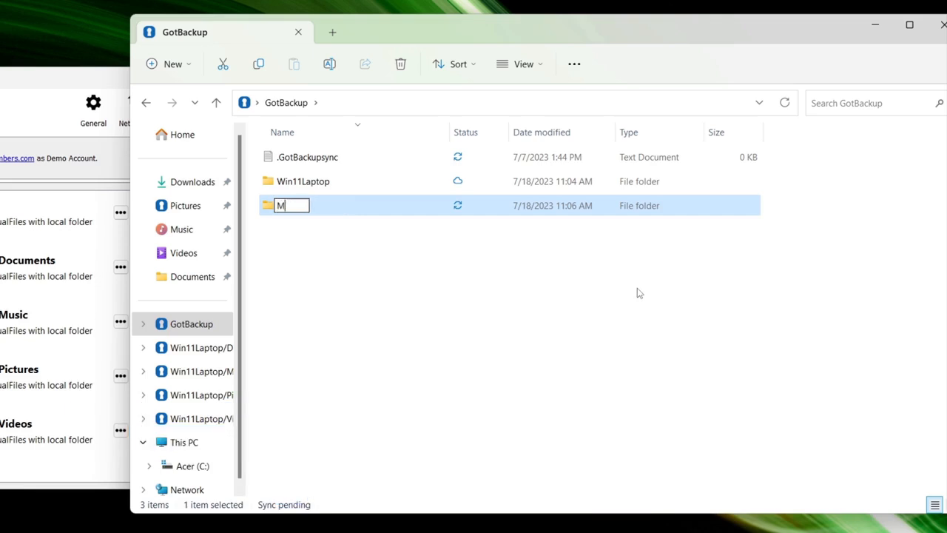
pyautogui.click(639, 293)
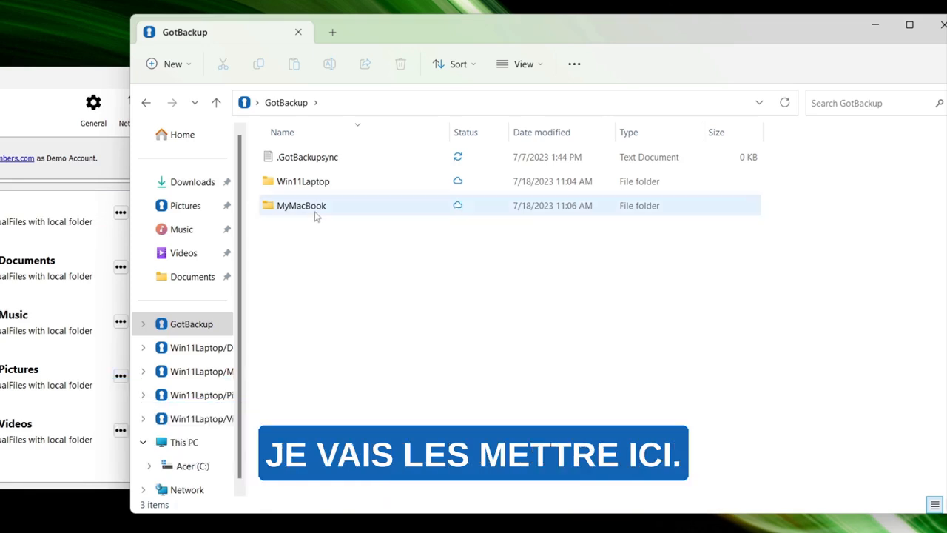
pyautogui.doubleClick(312, 212)
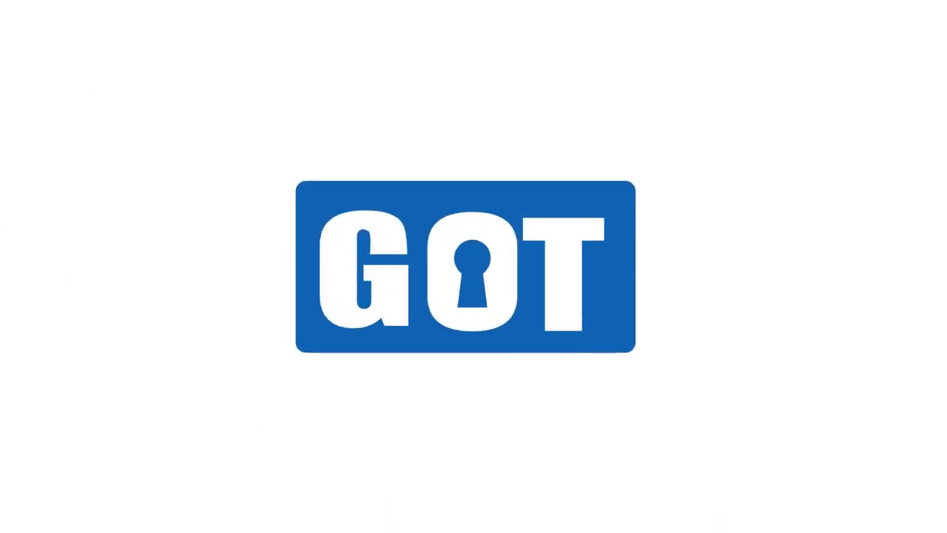